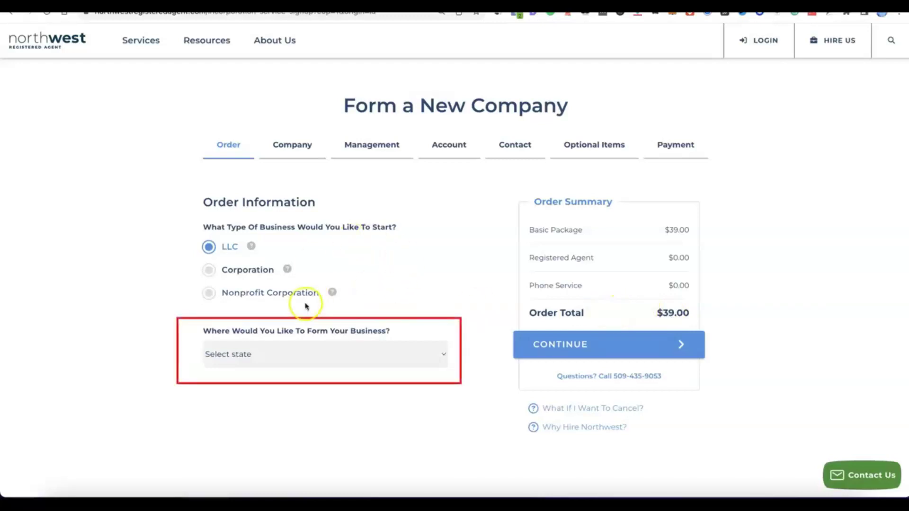
- Choose NM - New Mexico as the state for forming the LLC and continue to the company details
{"action": "left_click", "coordinate": [442, 353]}
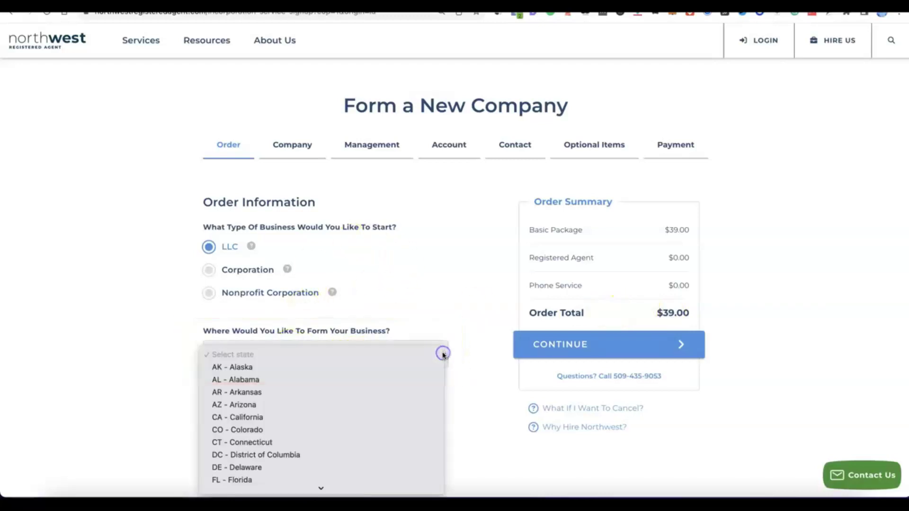
{"action": "scroll", "coordinate": [315, 297], "scroll_direction": "down", "scroll_amount": 3}
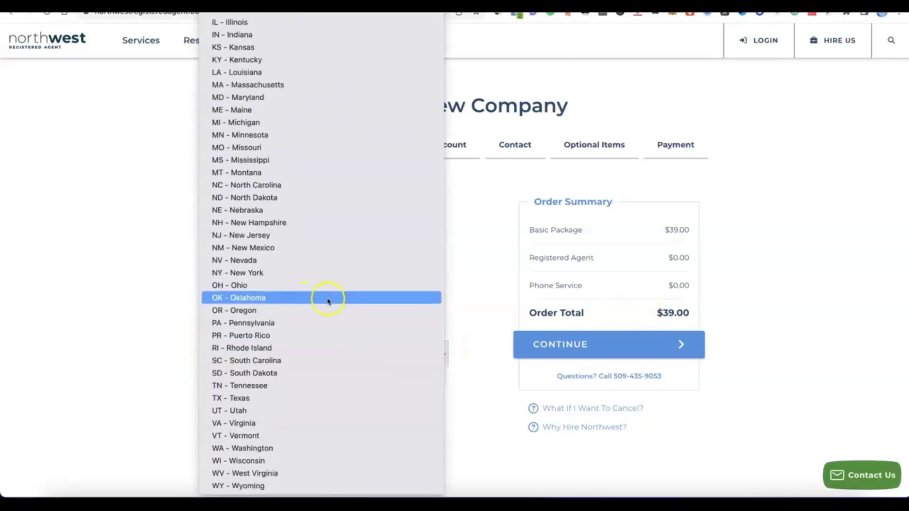
{"action": "left_click", "coordinate": [254, 249]}
{"action": "scroll", "coordinate": [349, 377], "scroll_direction": "down", "scroll_amount": 3}
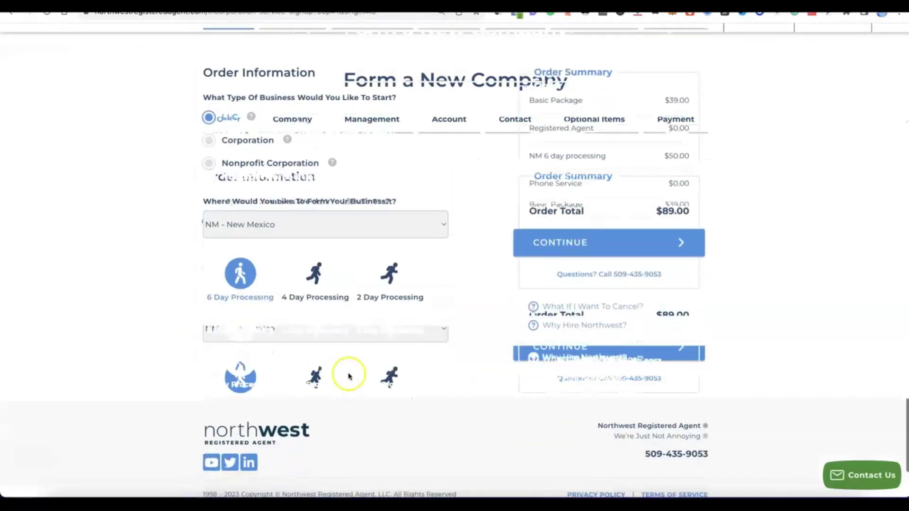
{"action": "scroll", "coordinate": [349, 377], "scroll_direction": "up", "scroll_amount": 2}
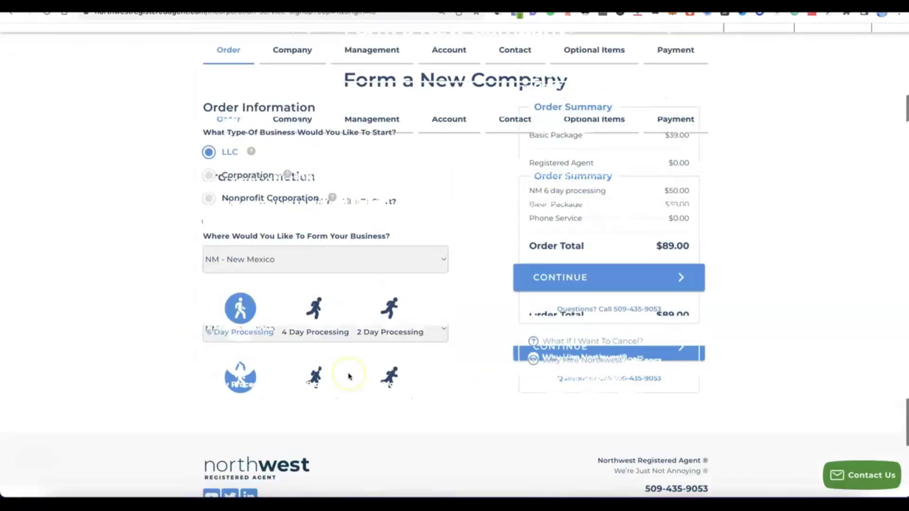
{"action": "scroll", "coordinate": [349, 376], "scroll_direction": "up", "scroll_amount": 1}
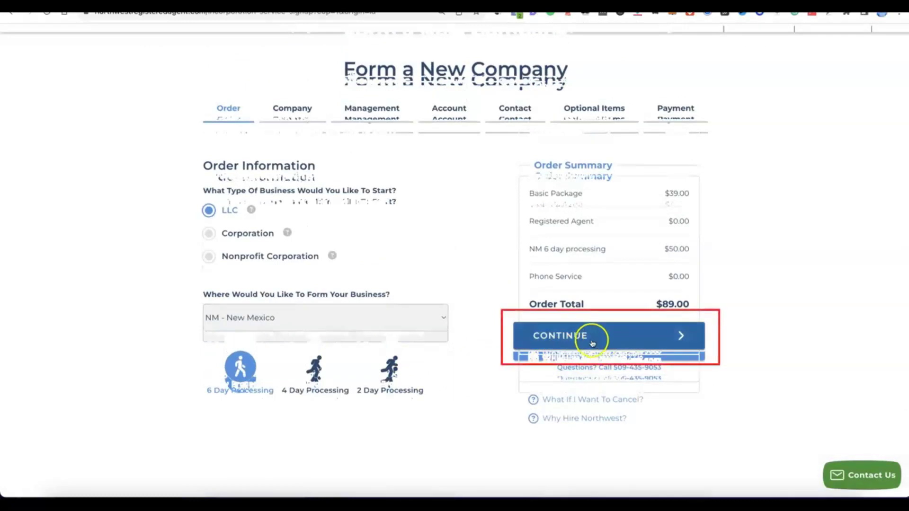
{"action": "left_click", "coordinate": [589, 336]}
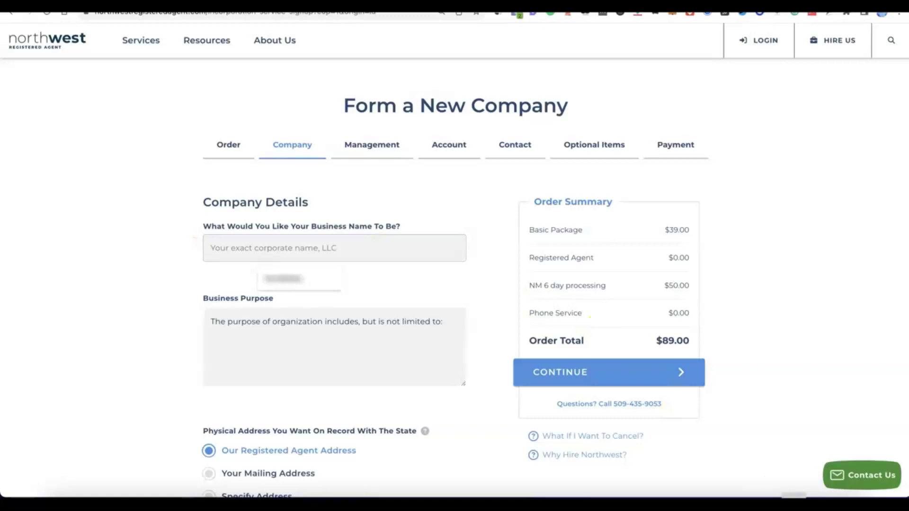
- Name the business Modoe, complete its purpose with "E-commerce - online selling of general products.", and continue to the management section
{"action": "type", "text": "Modoe"}
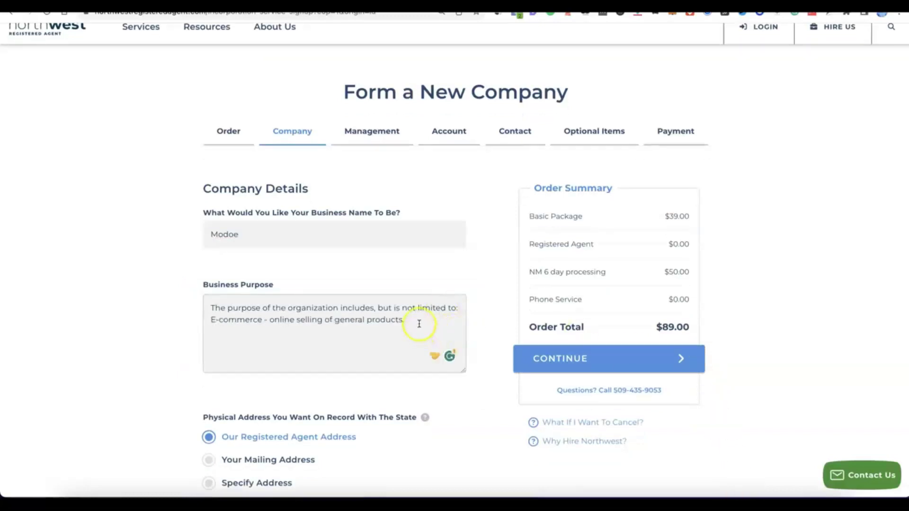
{"action": "scroll", "coordinate": [412, 326], "scroll_direction": "down", "scroll_amount": 2}
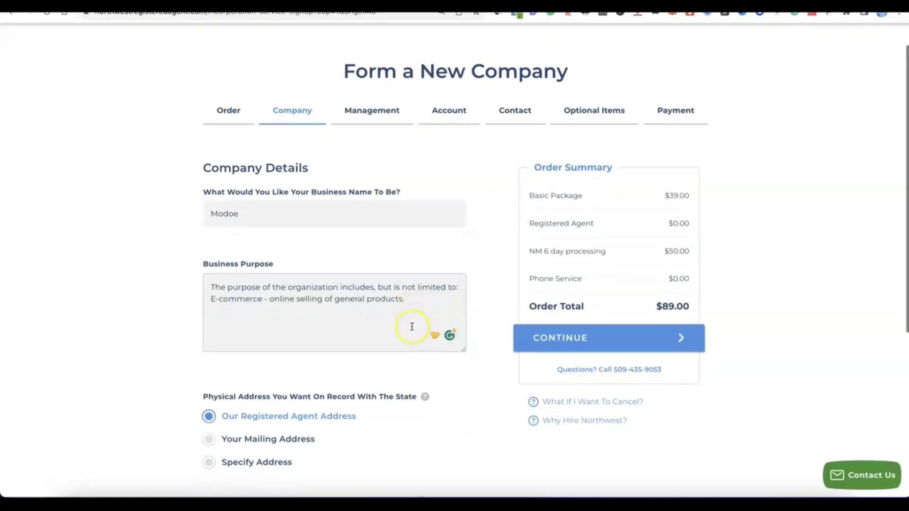
{"action": "scroll", "coordinate": [411, 327], "scroll_direction": "down", "scroll_amount": 1}
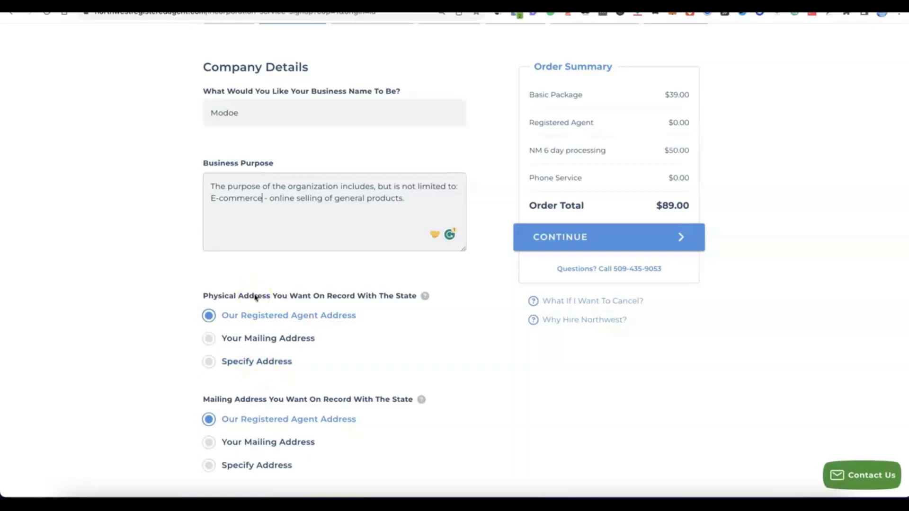
{"action": "scroll", "coordinate": [255, 297], "scroll_direction": "down", "scroll_amount": 2}
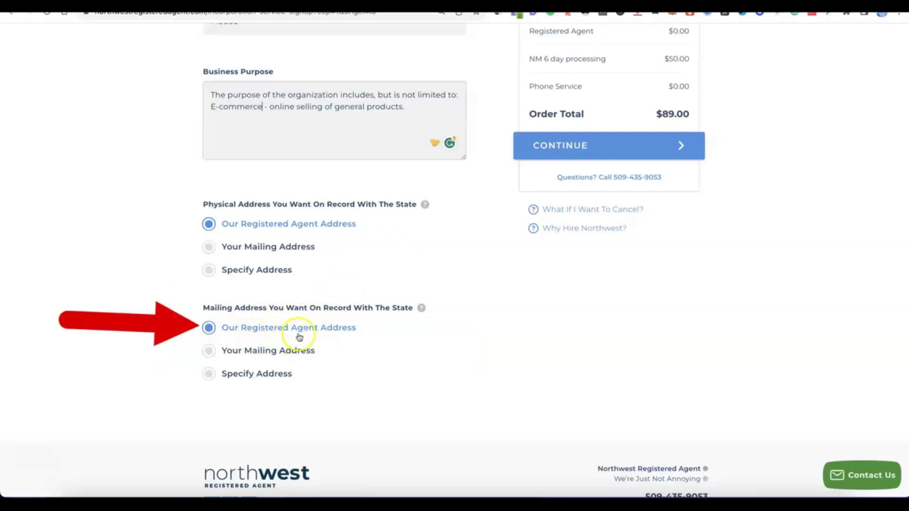
{"action": "scroll", "coordinate": [357, 331], "scroll_direction": "up", "scroll_amount": 4}
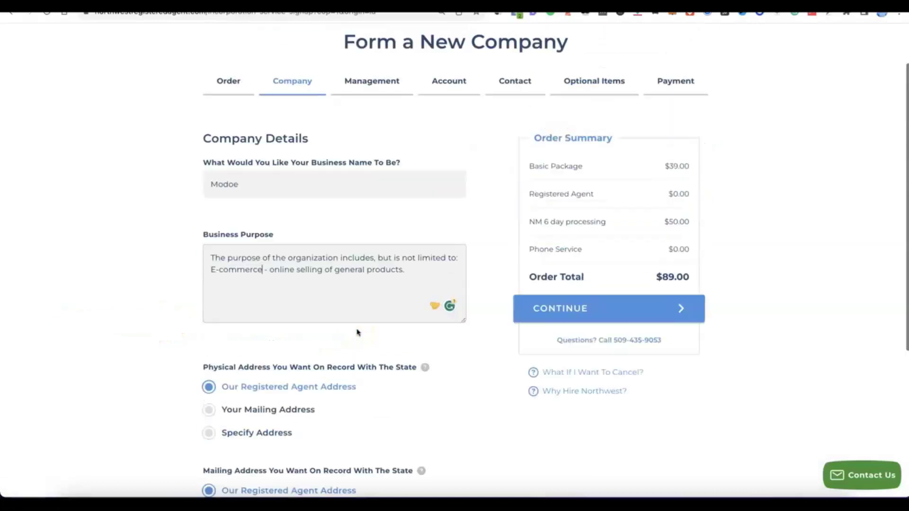
{"action": "scroll", "coordinate": [357, 331], "scroll_direction": "up", "scroll_amount": 1}
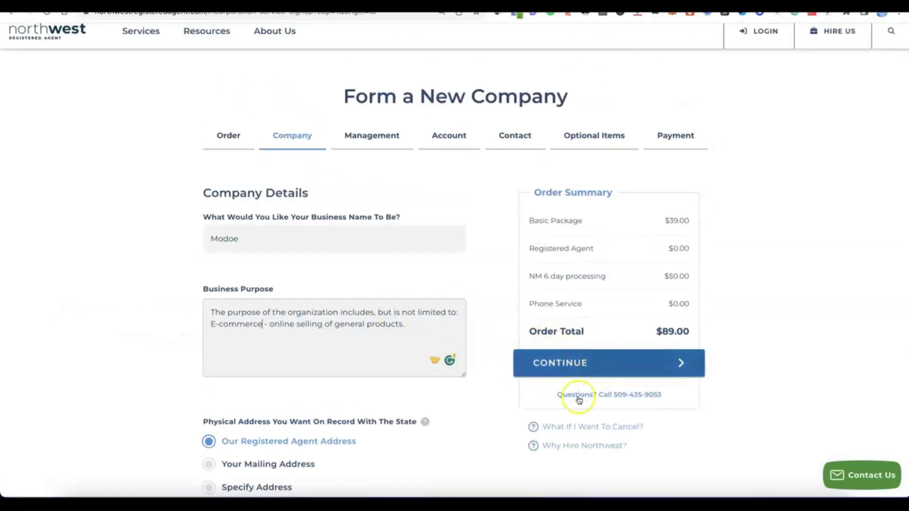
{"action": "left_click", "coordinate": [564, 374]}
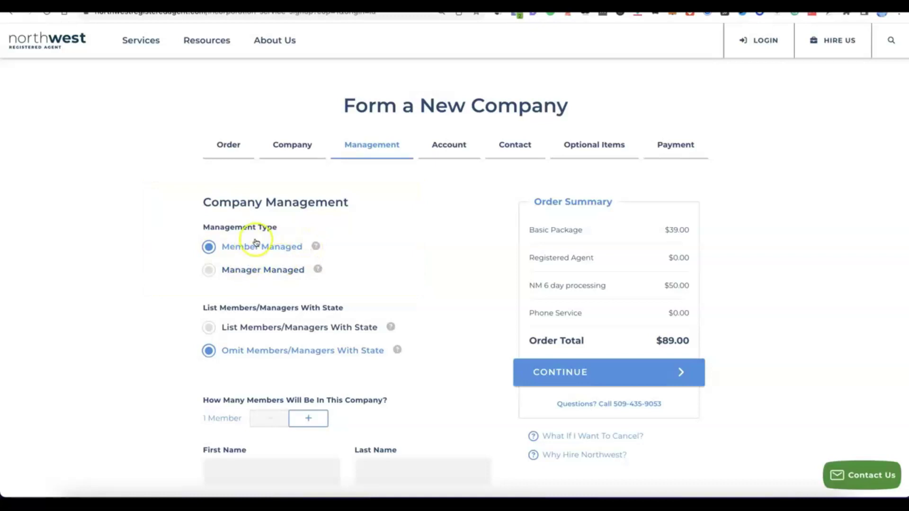
- Set the company to 2 members, fill in both members' first and last names, and continue to the account setup
{"action": "scroll", "coordinate": [256, 241], "scroll_direction": "down", "scroll_amount": 2}
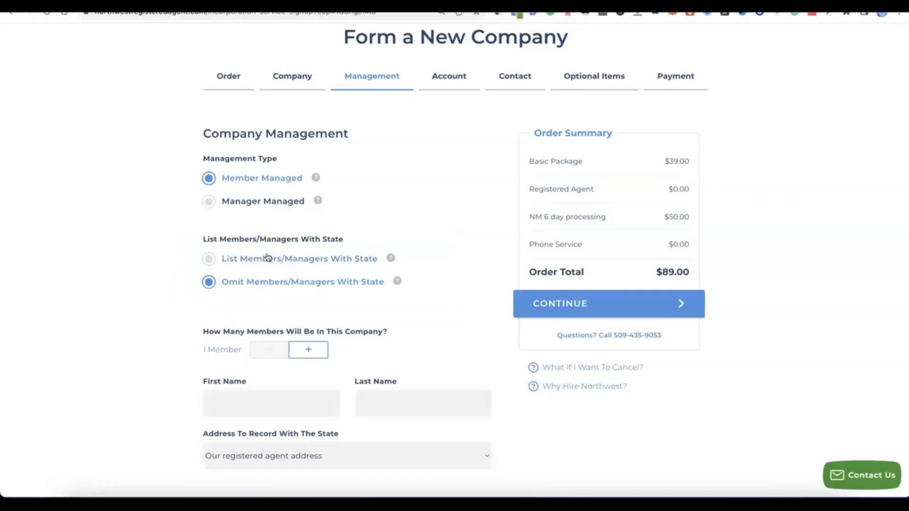
{"action": "left_click", "coordinate": [315, 349]}
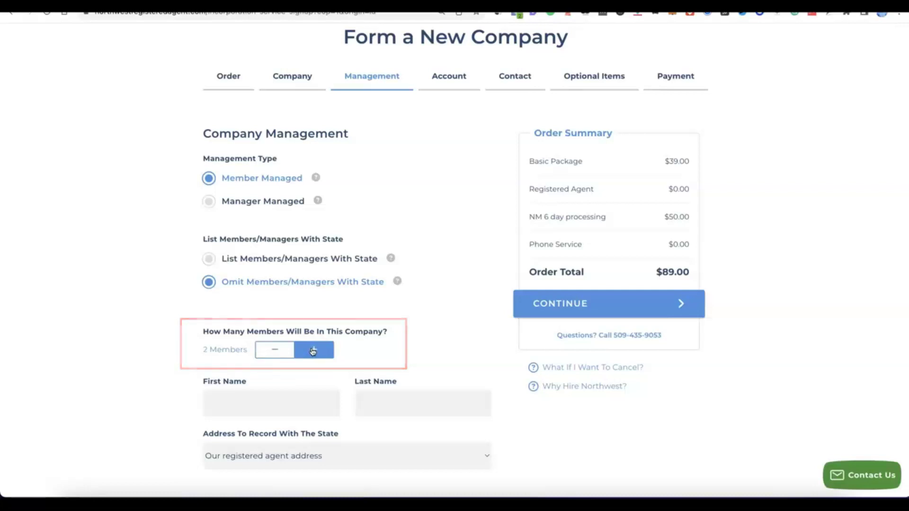
{"action": "scroll", "coordinate": [312, 350], "scroll_direction": "down", "scroll_amount": 3}
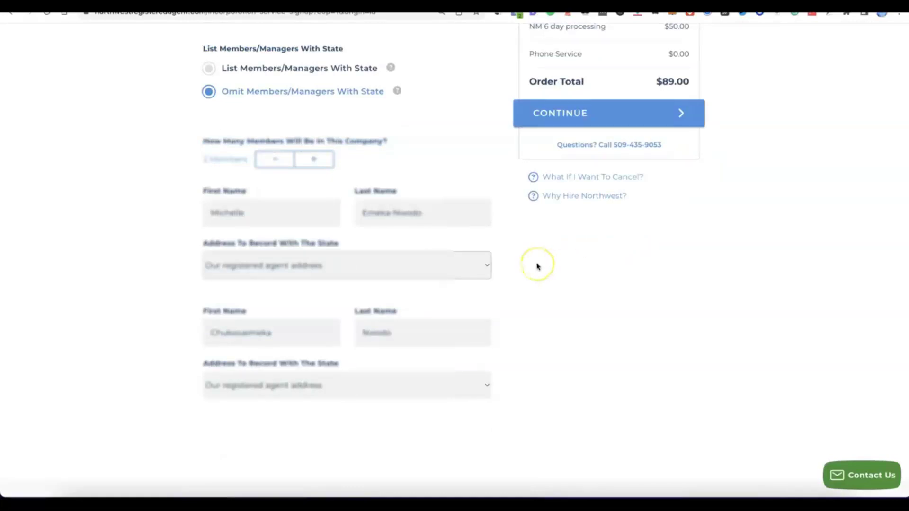
{"action": "scroll", "coordinate": [538, 267], "scroll_direction": "up", "scroll_amount": 2}
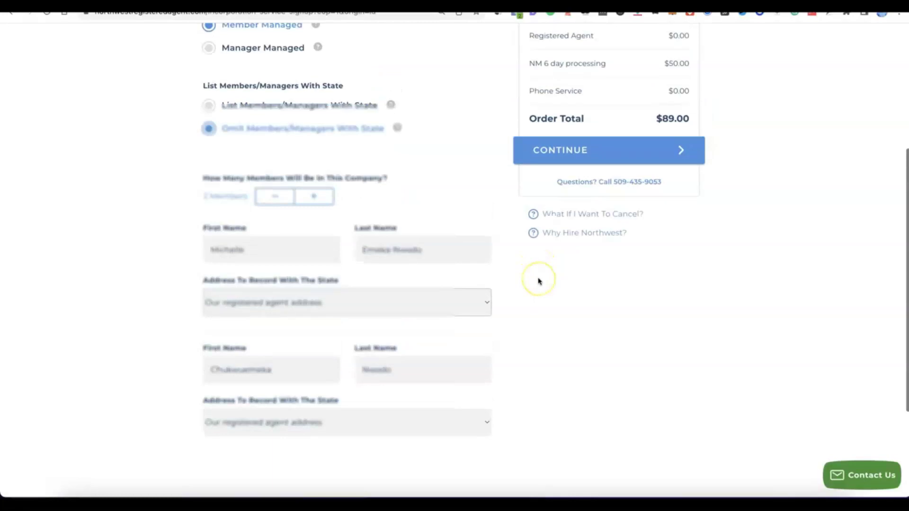
{"action": "scroll", "coordinate": [568, 182], "scroll_direction": "up", "scroll_amount": 1}
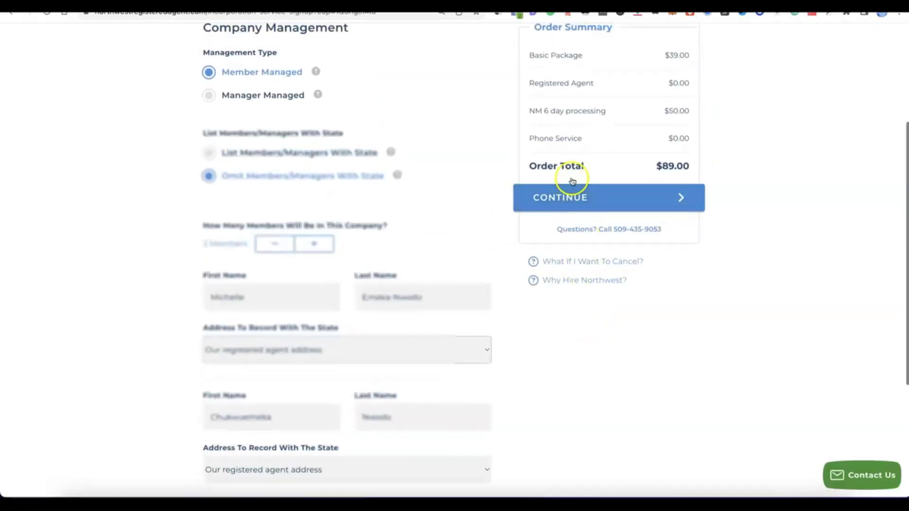
{"action": "left_click", "coordinate": [573, 191]}
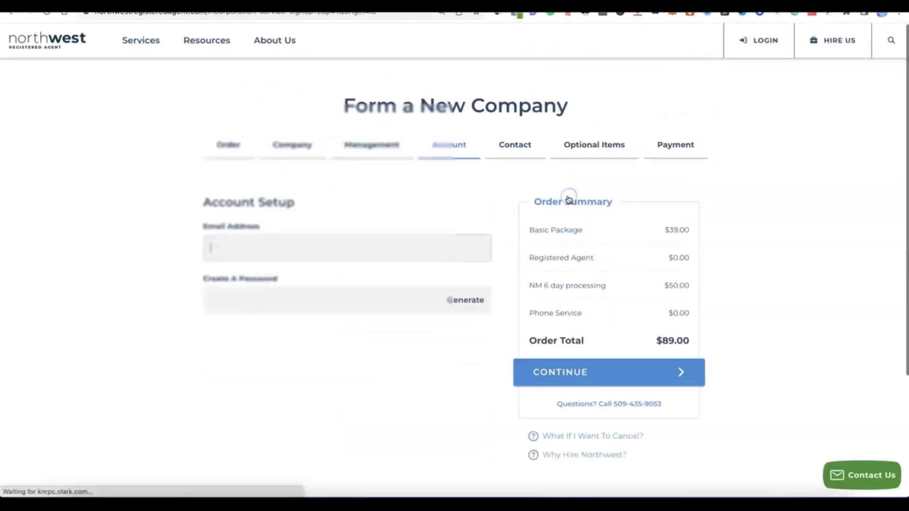
{"action": "left_click", "coordinate": [561, 196]}
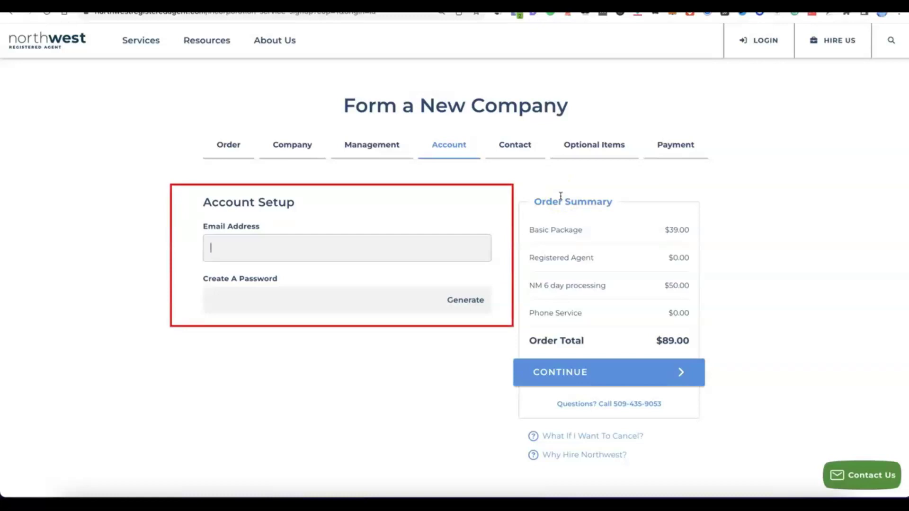
- Fill in the account's email address, generate an account password, and continue to the contact details
{"action": "left_click", "coordinate": [313, 243]}
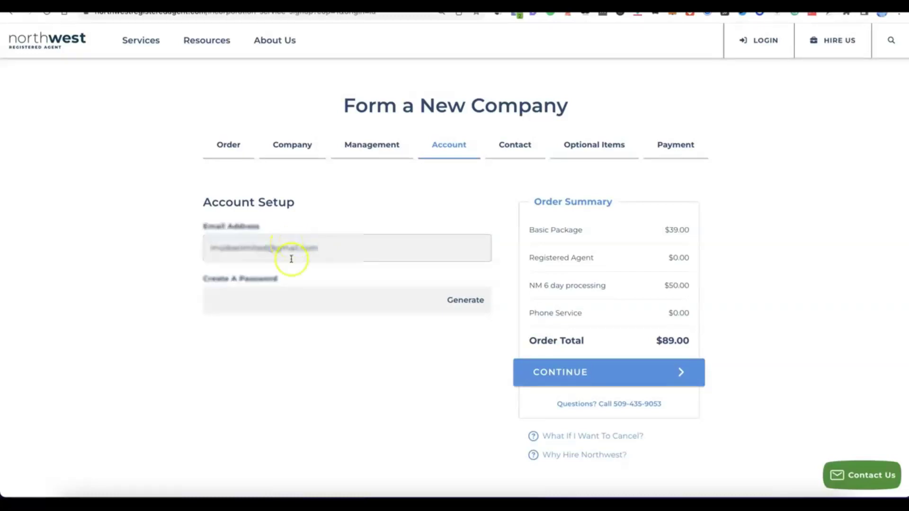
{"action": "left_click", "coordinate": [291, 300]}
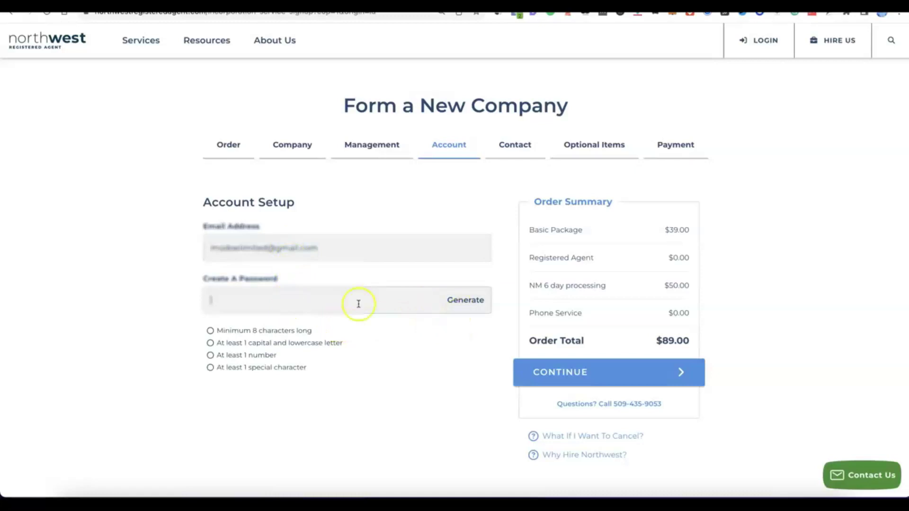
{"action": "left_click", "coordinate": [470, 302]}
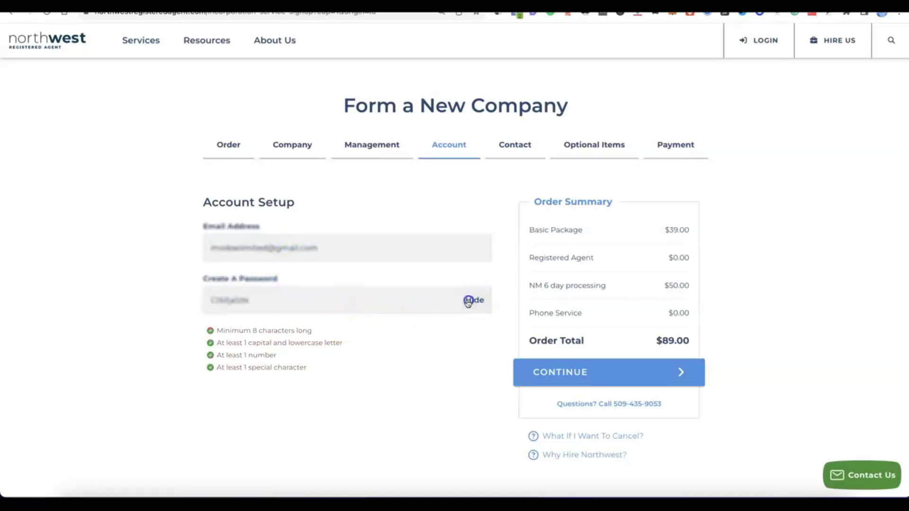
{"action": "left_click", "coordinate": [328, 342]}
{"action": "scroll", "coordinate": [329, 340], "scroll_direction": "down", "scroll_amount": 1}
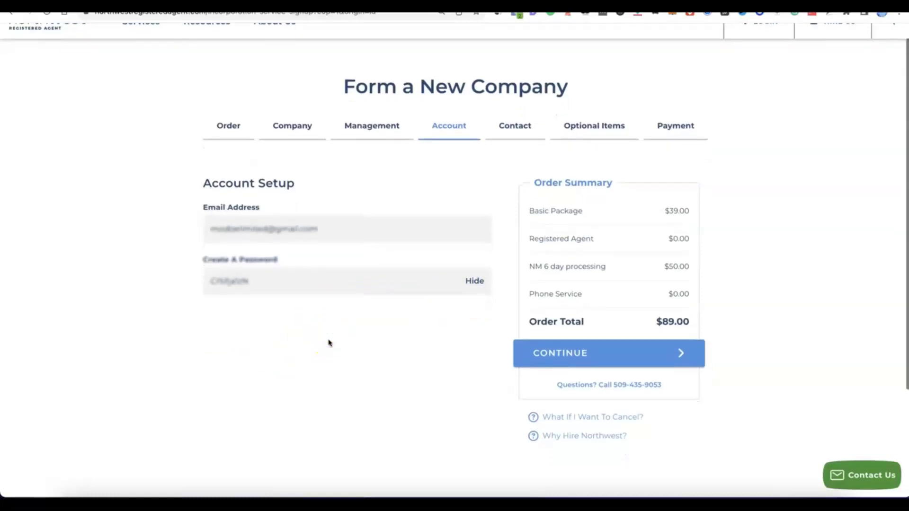
{"action": "left_click", "coordinate": [581, 364]}
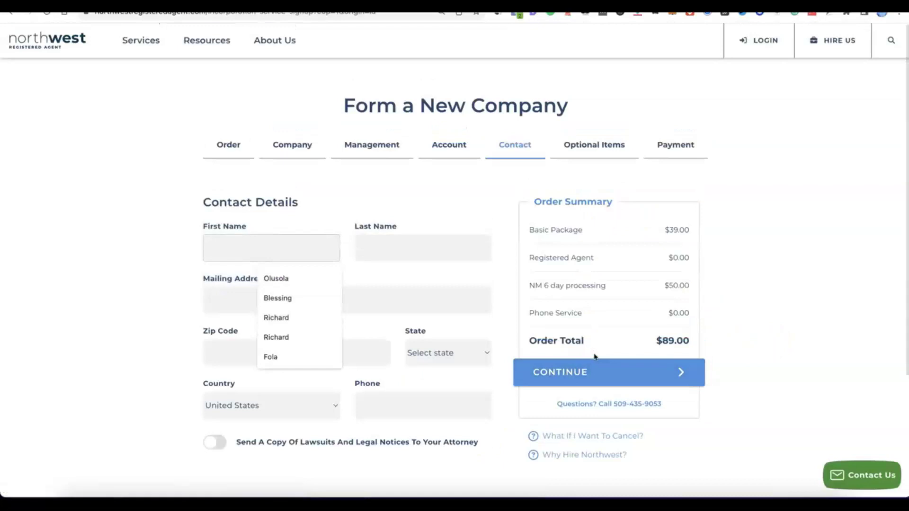
- Fill in the contact's name, mailing address, country and phone number, and continue to the optional items
{"action": "left_click", "coordinate": [142, 225]}
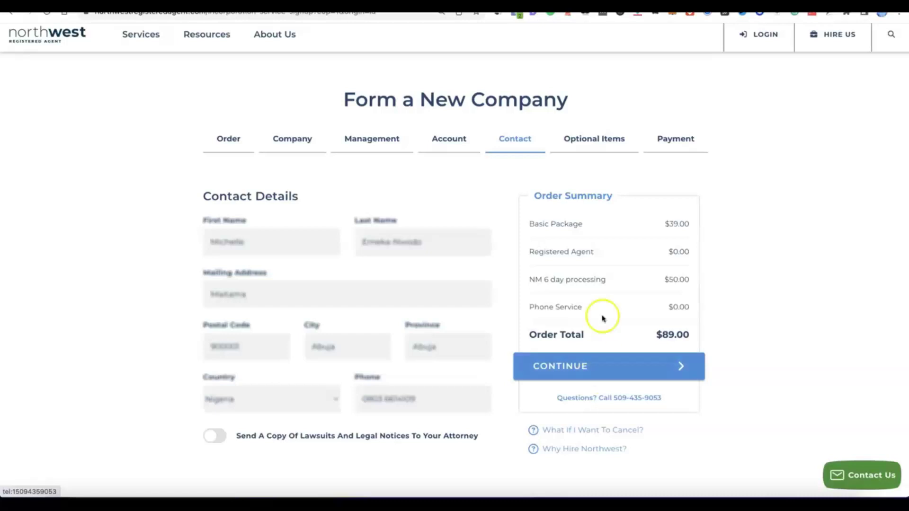
{"action": "left_click", "coordinate": [564, 374]}
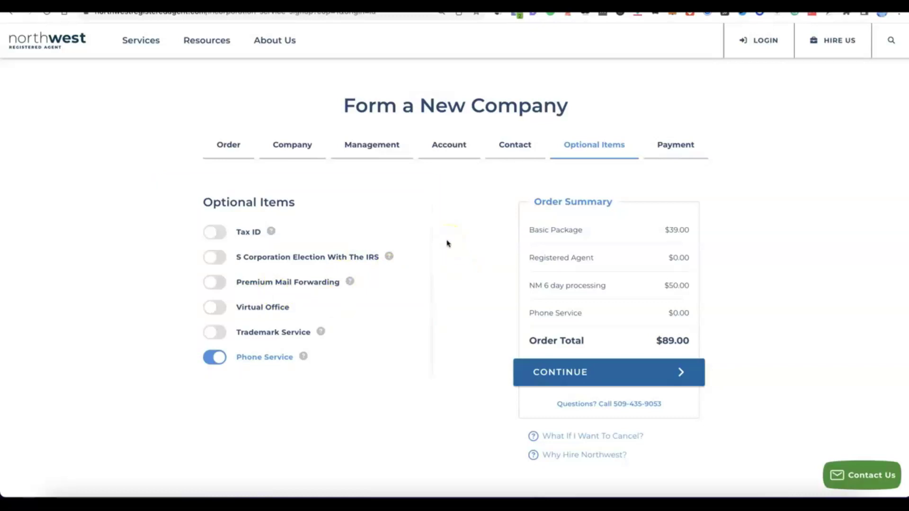
- Turn off the Phone Service optional item in the order
{"action": "left_click", "coordinate": [219, 360]}
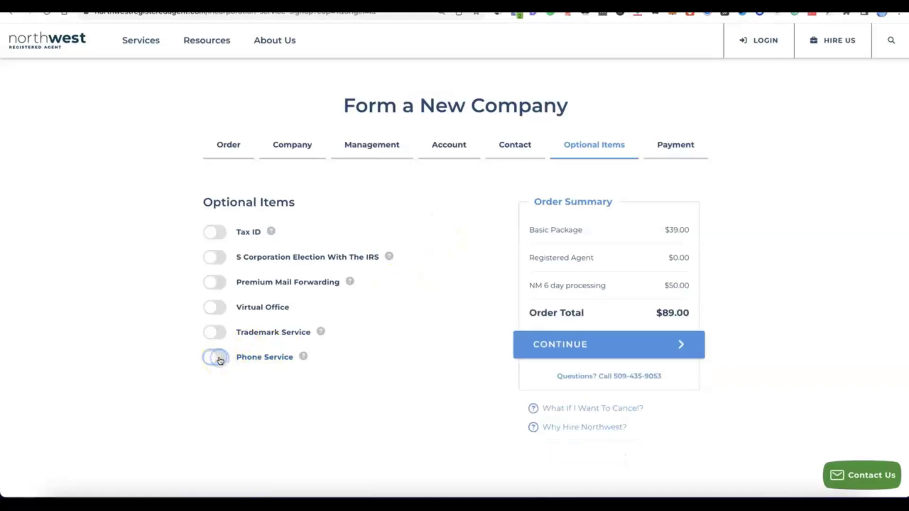
{"action": "left_click", "coordinate": [204, 359]}
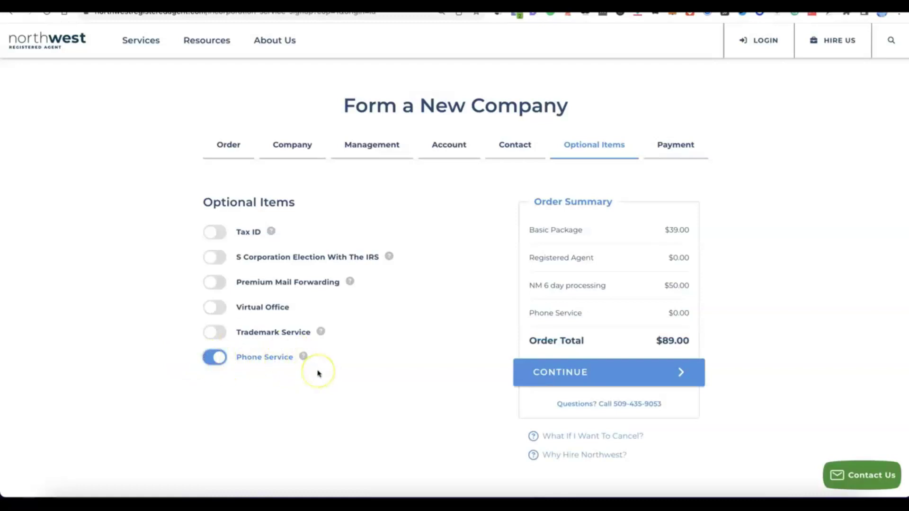
{"action": "left_click", "coordinate": [218, 360]}
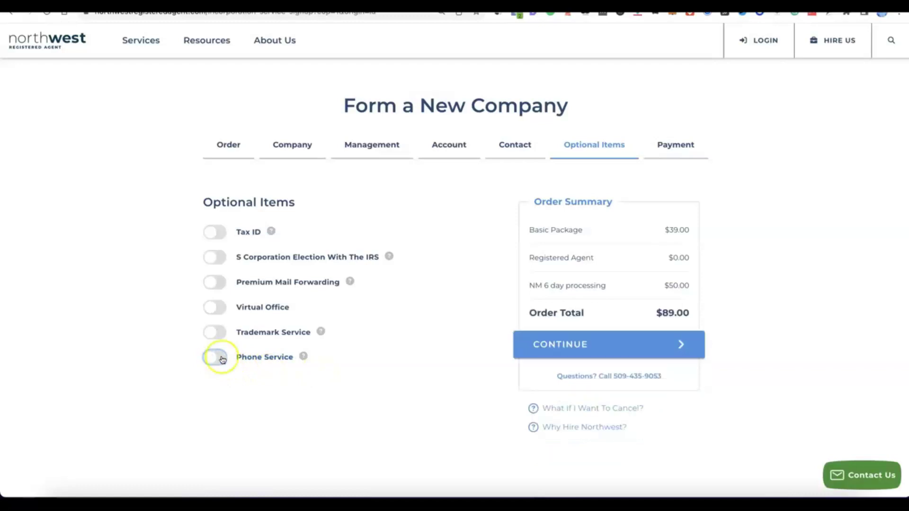
- Add the Tax ID item to the order with the option "Do NOT Have Social Security Number"
{"action": "left_click", "coordinate": [210, 231]}
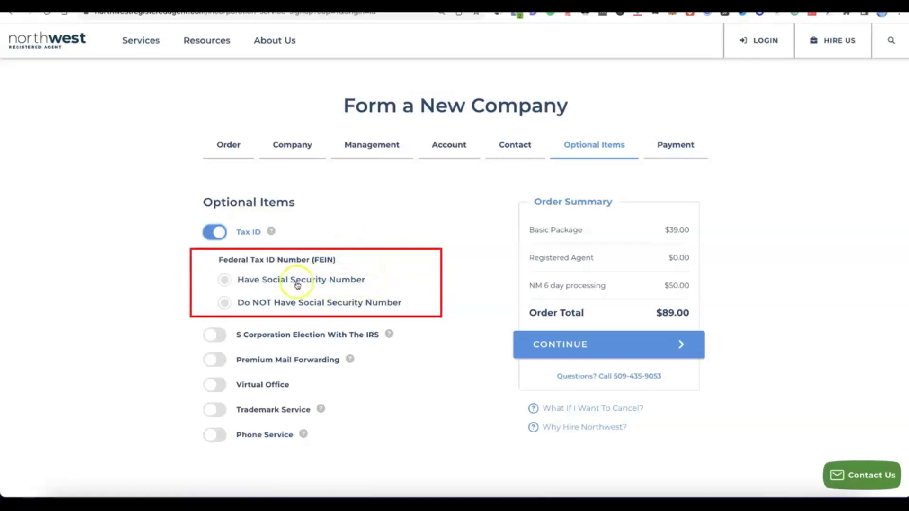
{"action": "left_click", "coordinate": [226, 278]}
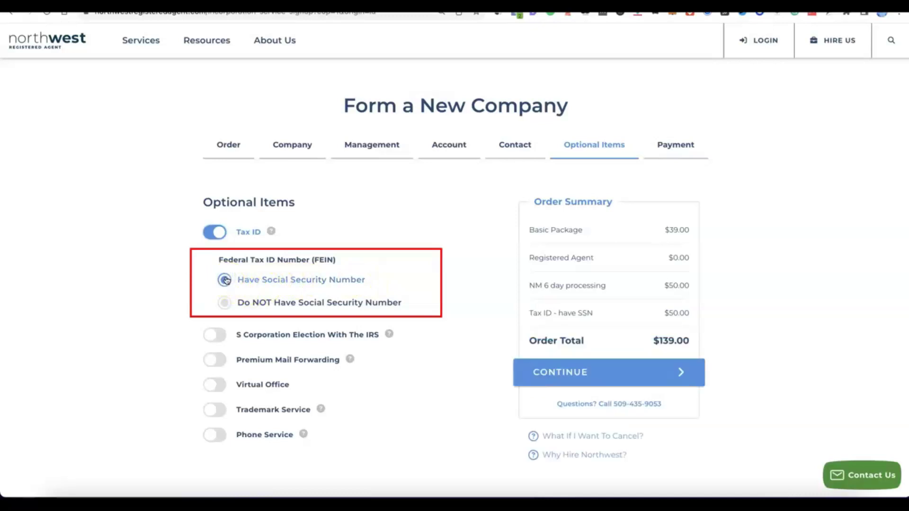
{"action": "left_click", "coordinate": [221, 303]}
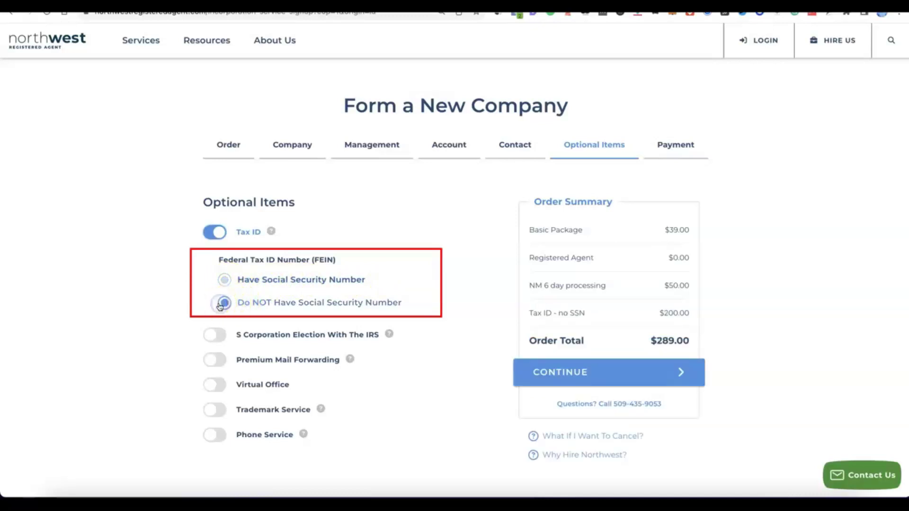
{"action": "left_click", "coordinate": [306, 307]}
{"action": "left_click", "coordinate": [263, 279]}
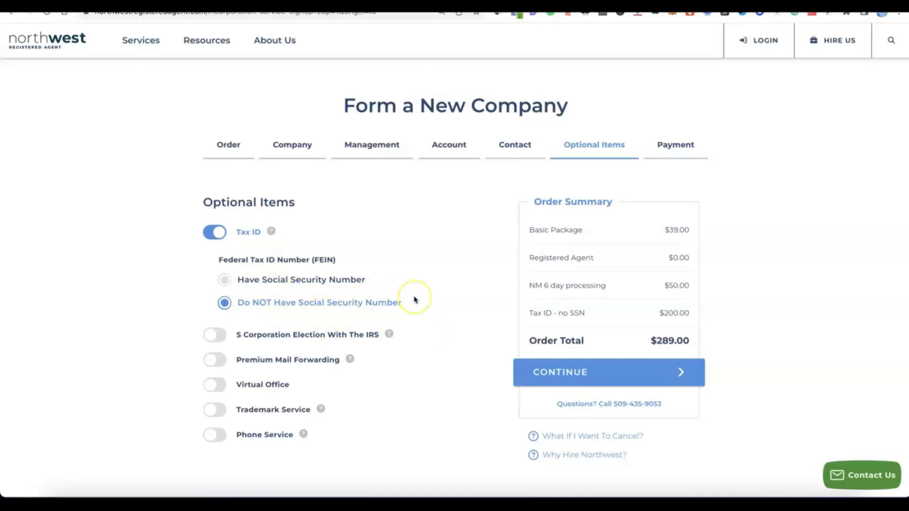
{"action": "scroll", "coordinate": [414, 300], "scroll_direction": "down", "scroll_amount": 1}
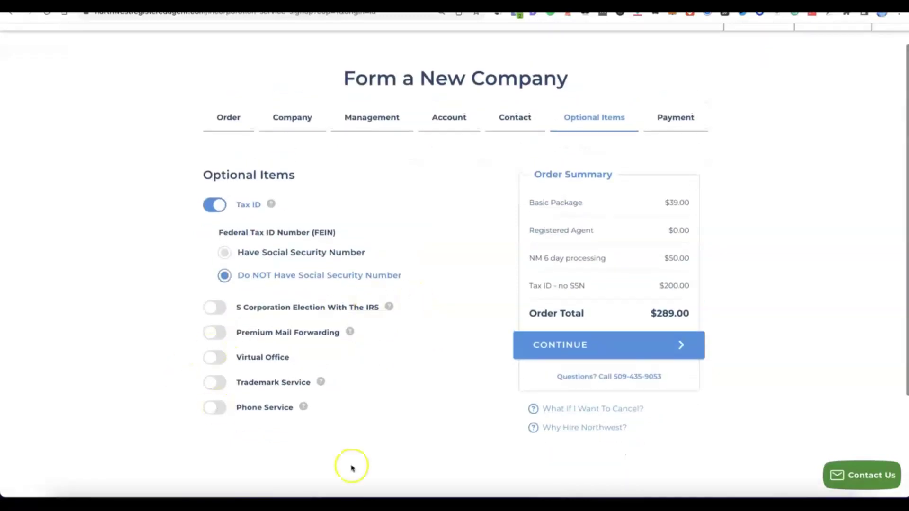
- Continue to payment, fill in the cardholder's name, card number, expiration date and CVV, and place the order
{"action": "left_click", "coordinate": [573, 345]}
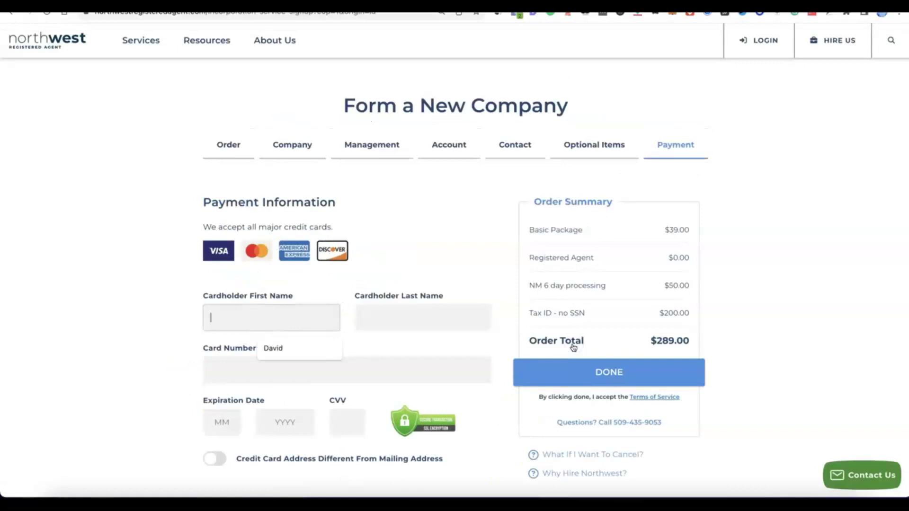
{"action": "scroll", "coordinate": [573, 332], "scroll_direction": "down", "scroll_amount": 2}
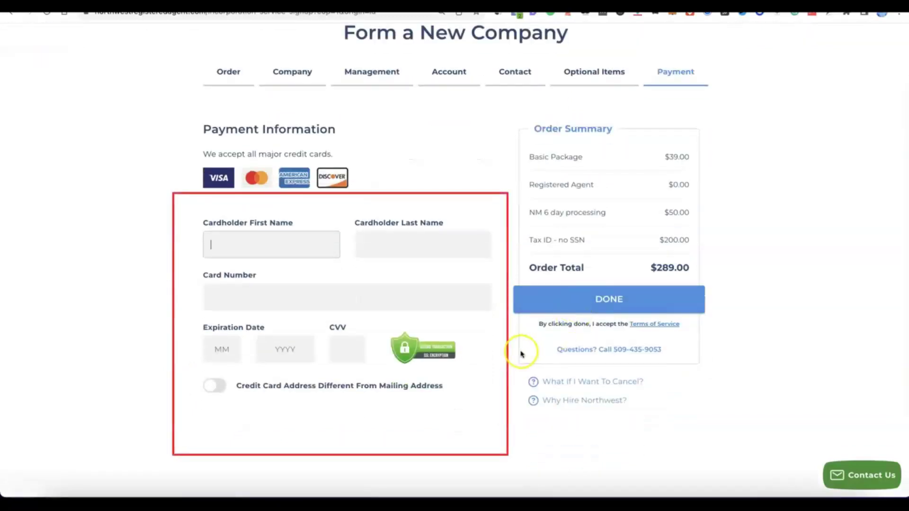
{"action": "left_click", "coordinate": [249, 243]}
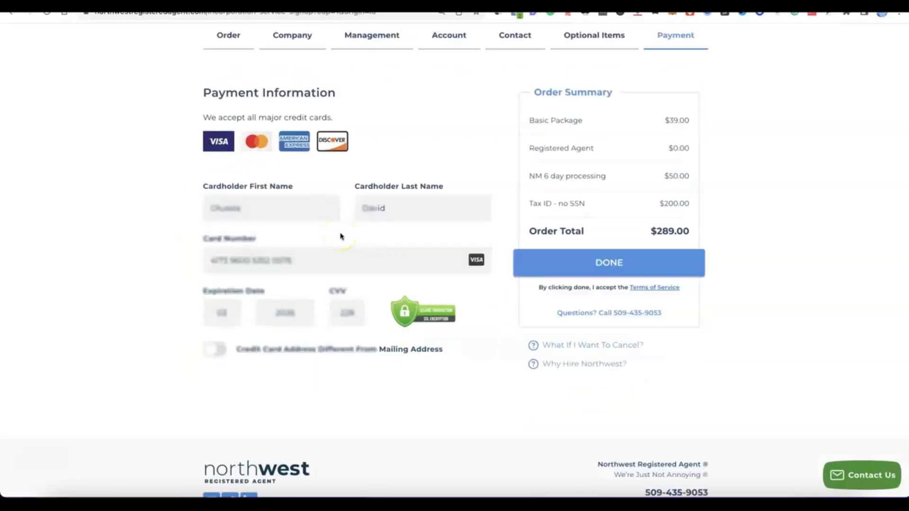
{"action": "left_click", "coordinate": [576, 264]}
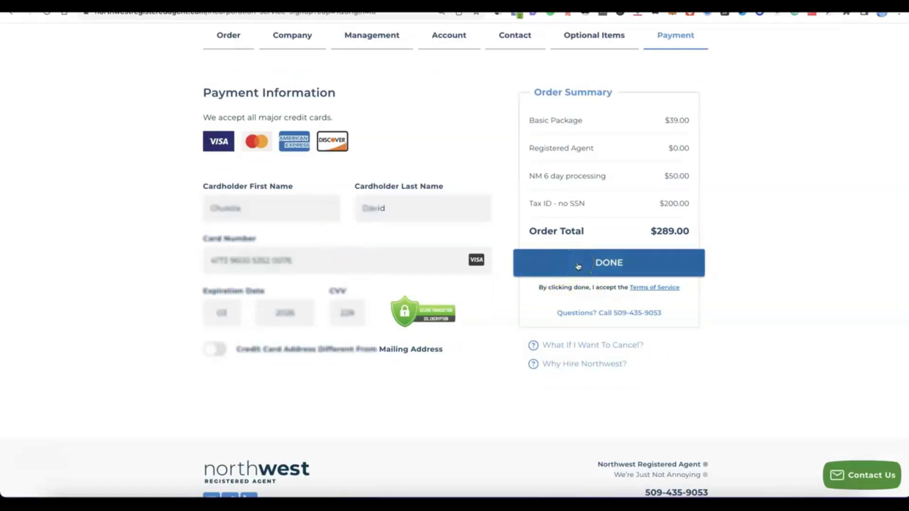
{"action": "left_click", "coordinate": [578, 265]}
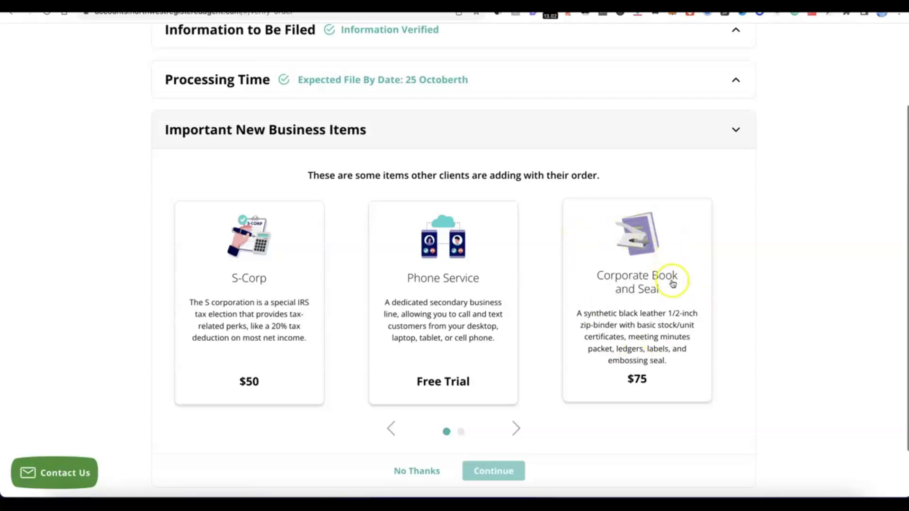
- Decline the additional business items offered for Modoe and submit the verified order
{"action": "scroll", "coordinate": [558, 254], "scroll_direction": "down", "scroll_amount": 1}
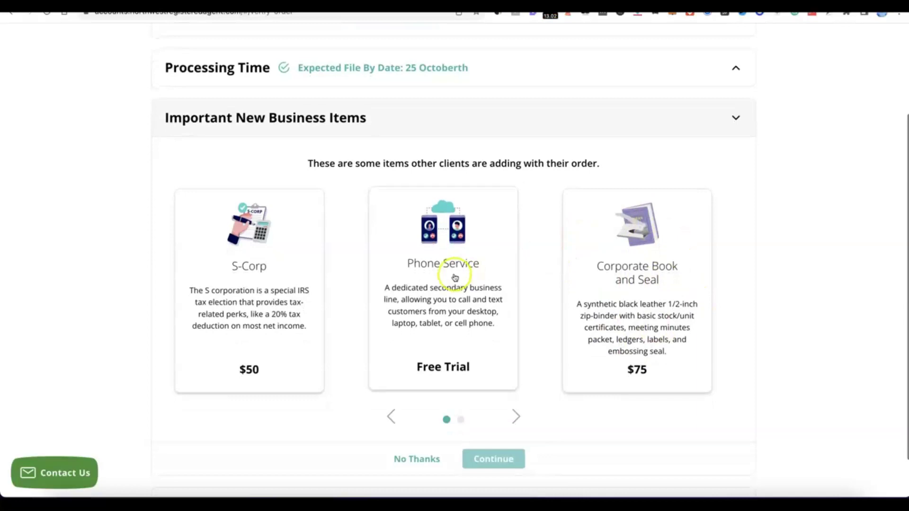
{"action": "scroll", "coordinate": [472, 296], "scroll_direction": "down", "scroll_amount": 3}
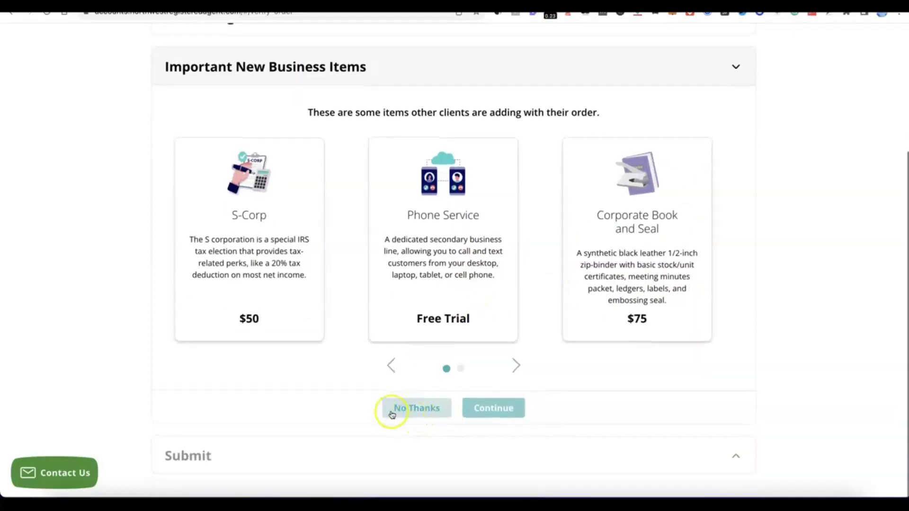
{"action": "left_click", "coordinate": [422, 408]}
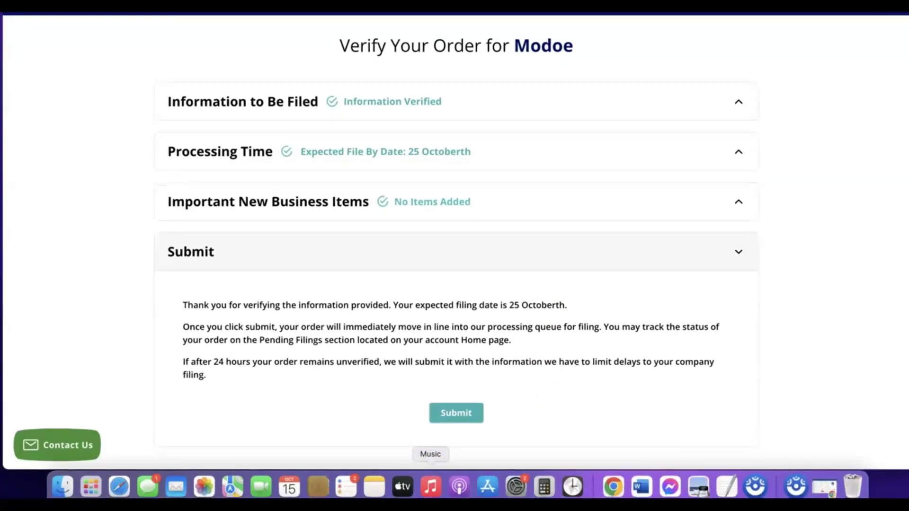
{"action": "left_click", "coordinate": [287, 488]}
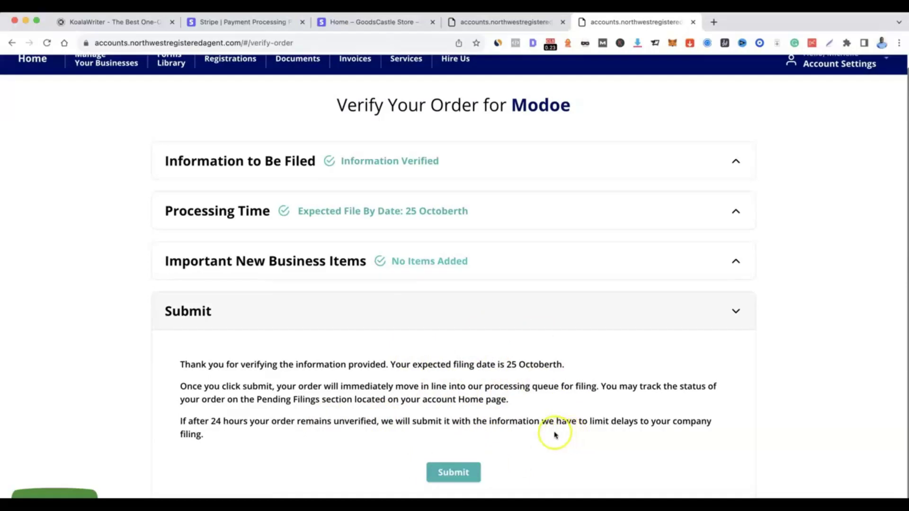
{"action": "left_click", "coordinate": [455, 474]}
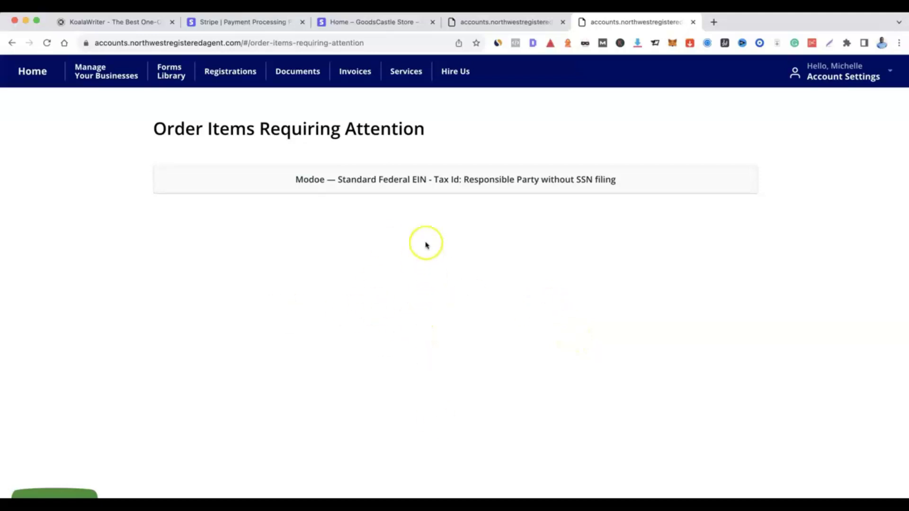
- Open the Modoe Standard Federal EIN item without SSN and select the existing contact as the Responsible Party
{"action": "left_click", "coordinate": [420, 179]}
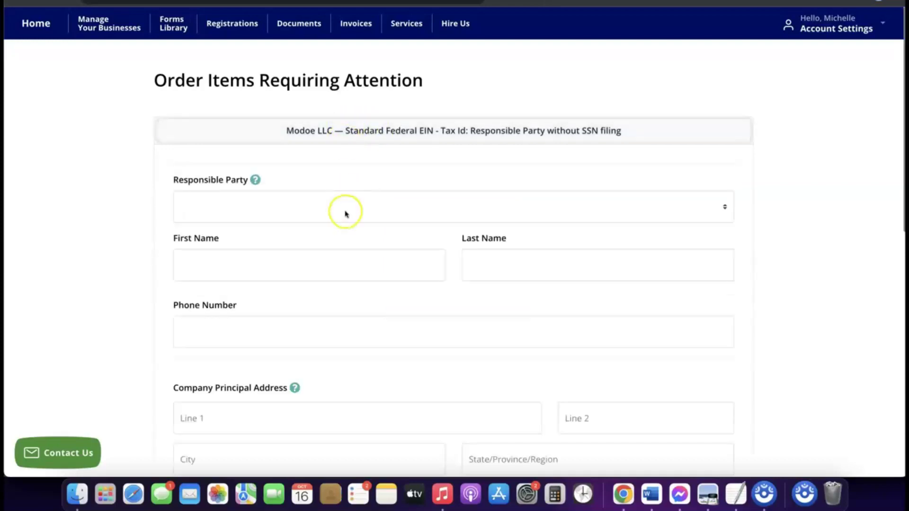
{"action": "scroll", "coordinate": [346, 214], "scroll_direction": "down", "scroll_amount": 2}
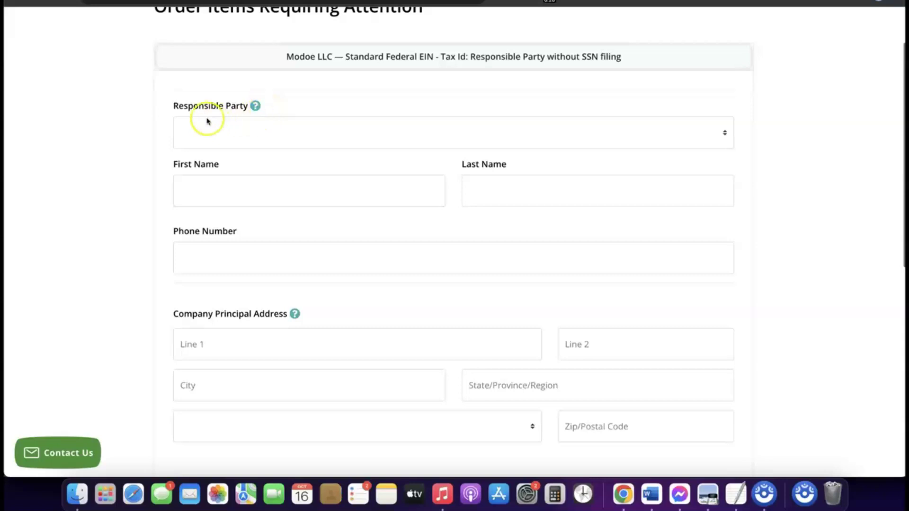
{"action": "left_click", "coordinate": [249, 126]}
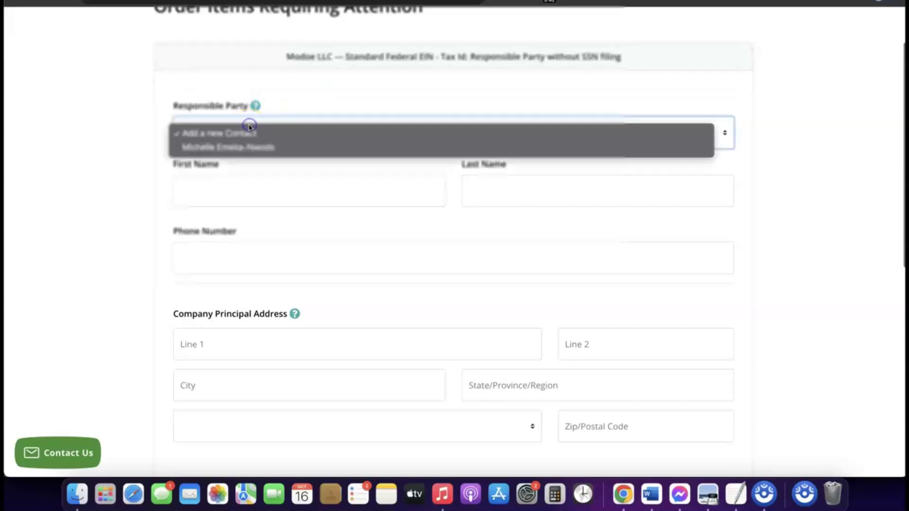
{"action": "left_click", "coordinate": [240, 150]}
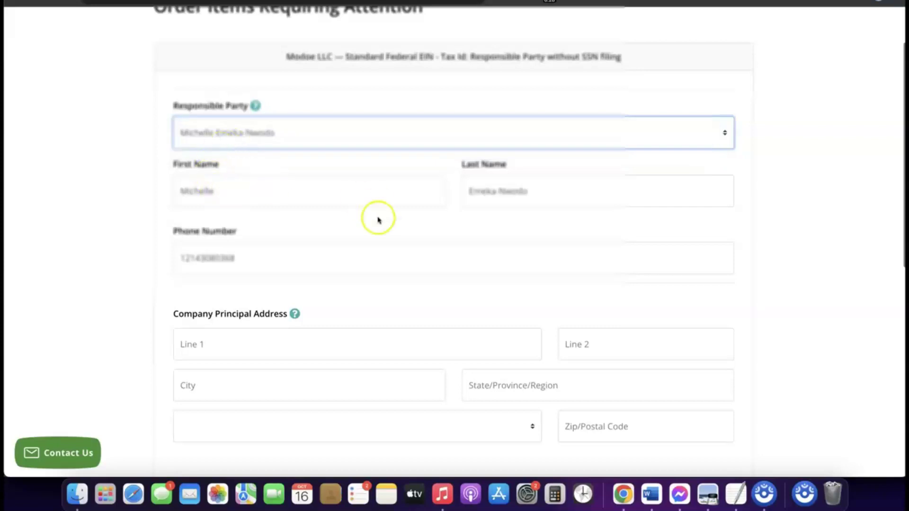
- Fill in the Company Principal Address with the street, suite, city, state, country and zip code
{"action": "scroll", "coordinate": [378, 221], "scroll_direction": "down", "scroll_amount": 3}
{"action": "scroll", "coordinate": [377, 224], "scroll_direction": "down", "scroll_amount": 1}
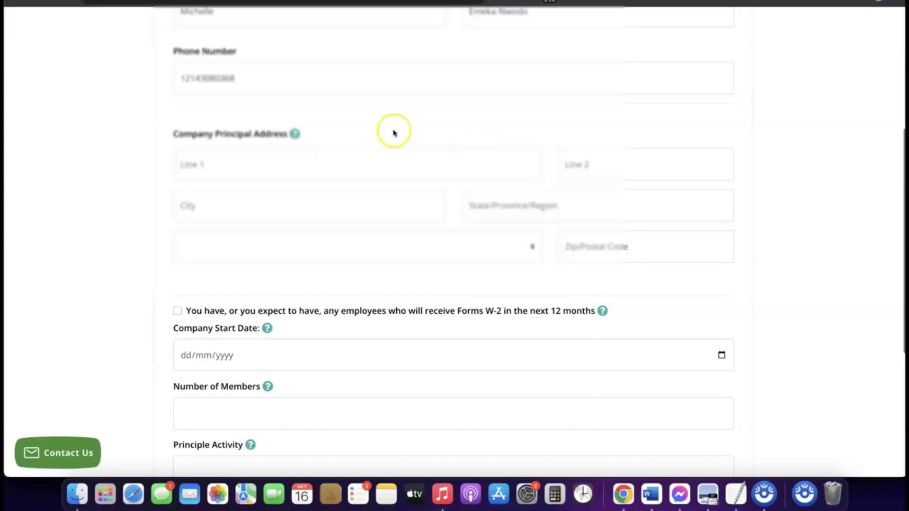
{"action": "scroll", "coordinate": [393, 132], "scroll_direction": "down", "scroll_amount": 2}
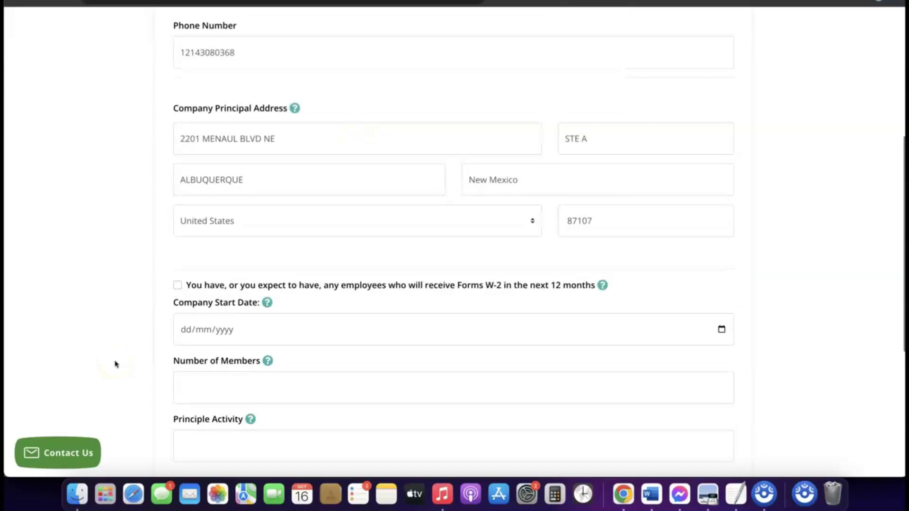
- Leave the W-2 employees option off and set the Company Start Date to 16/01/2024
{"action": "scroll", "coordinate": [260, 335], "scroll_direction": "down", "scroll_amount": 1}
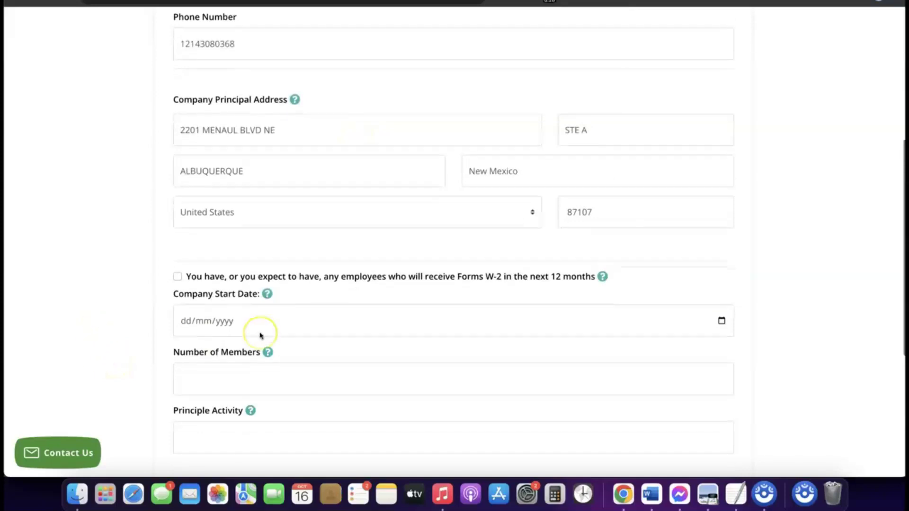
{"action": "scroll", "coordinate": [259, 335], "scroll_direction": "down", "scroll_amount": 1}
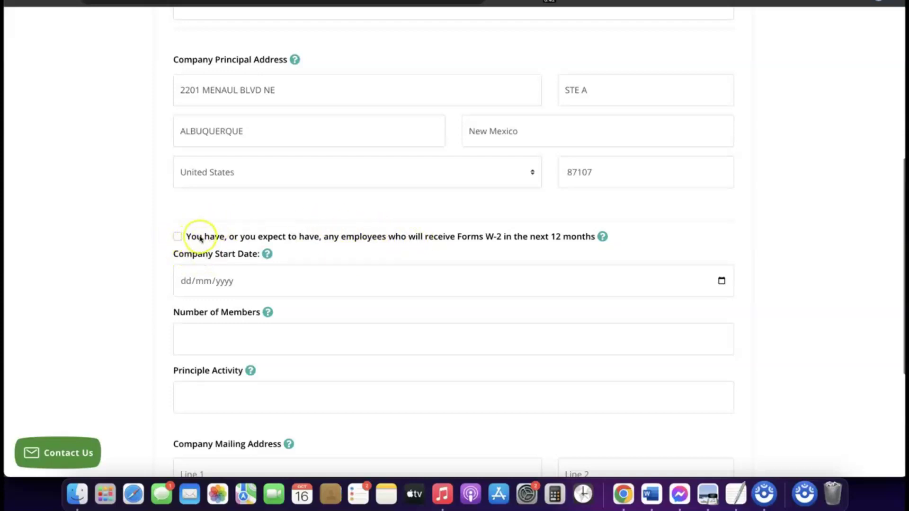
{"action": "scroll", "coordinate": [199, 235], "scroll_direction": "down", "scroll_amount": 1}
{"action": "scroll", "coordinate": [217, 225], "scroll_direction": "down", "scroll_amount": 2}
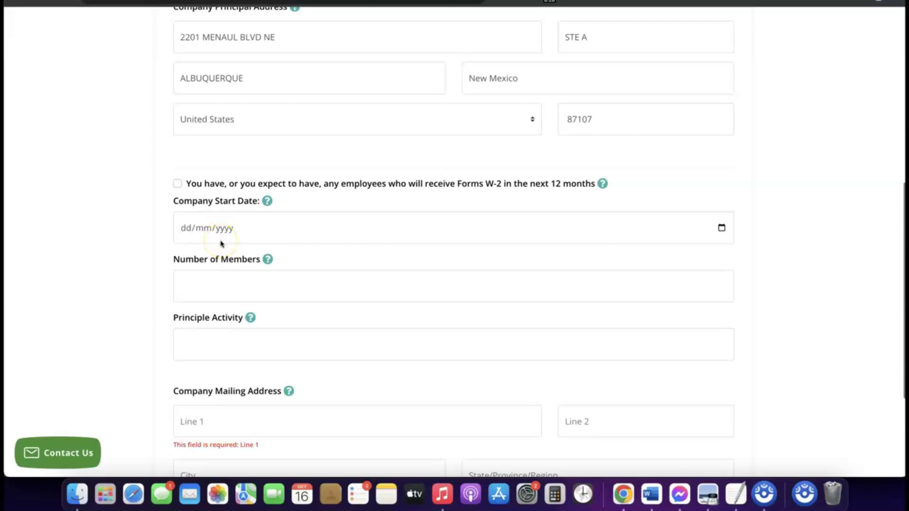
{"action": "left_click", "coordinate": [217, 229]}
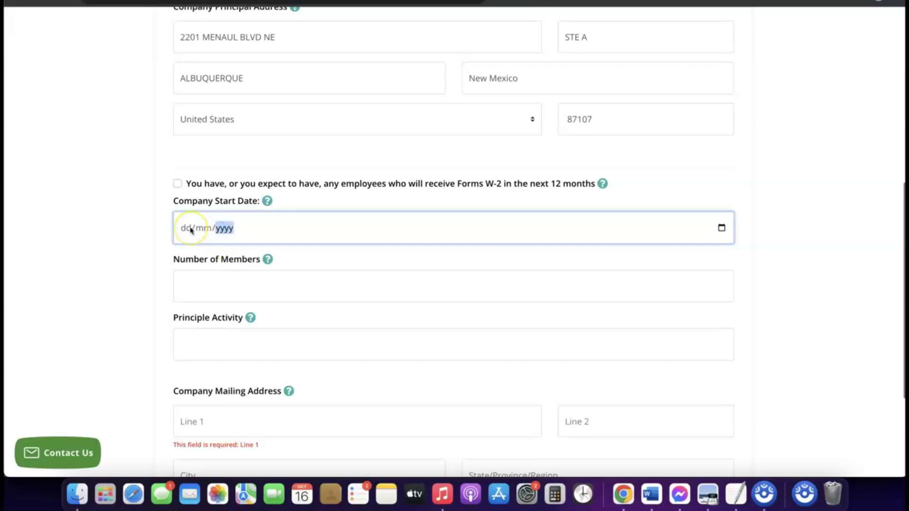
{"action": "left_click", "coordinate": [265, 202]}
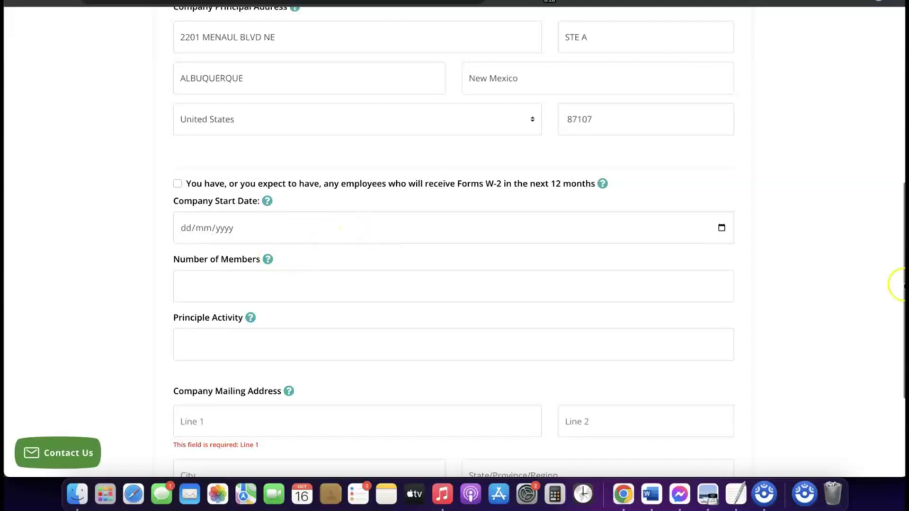
{"action": "left_click", "coordinate": [722, 228]}
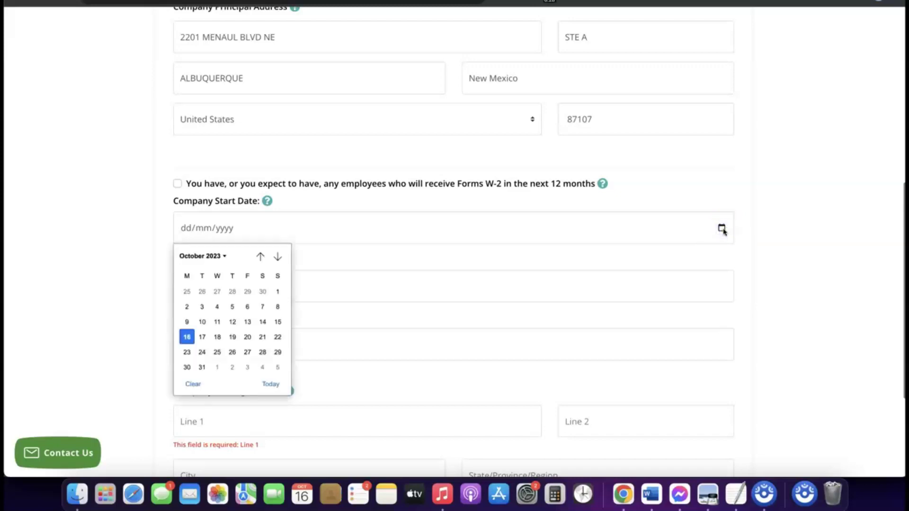
{"action": "left_click", "coordinate": [223, 256]}
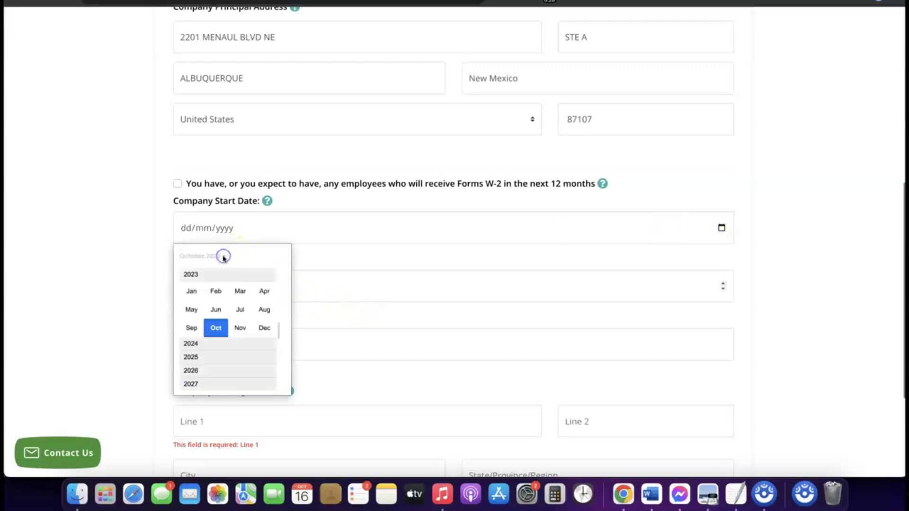
{"action": "left_click", "coordinate": [198, 344]}
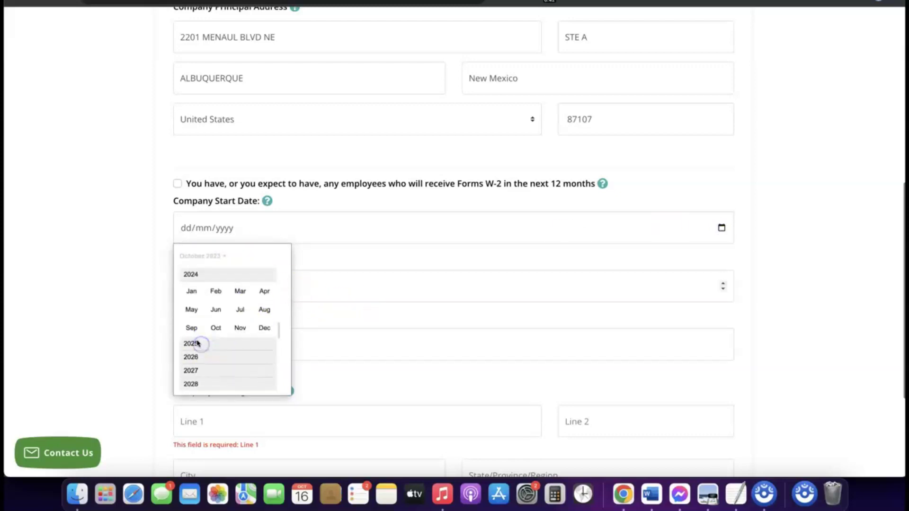
{"action": "left_click", "coordinate": [191, 291]}
{"action": "left_click", "coordinate": [396, 283]}
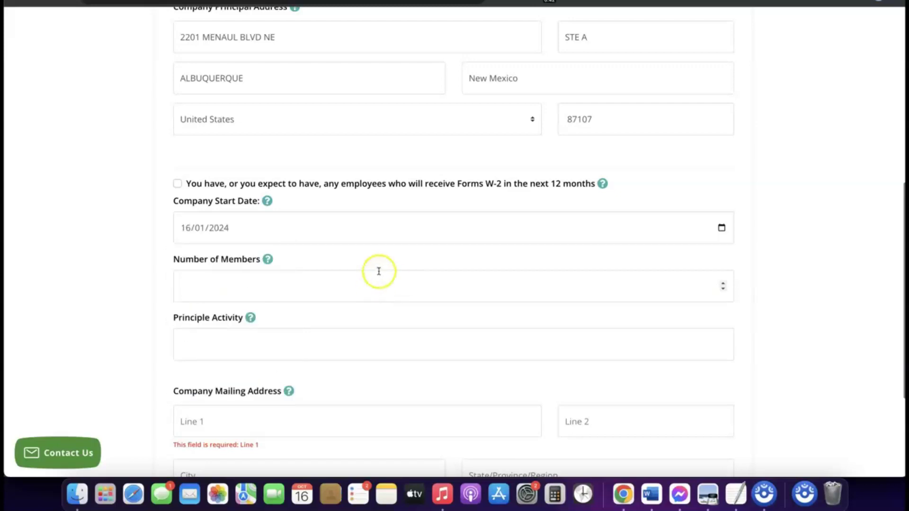
- Set the Number of Members to 1 and enter eCommerce as the Principle Activity
{"action": "scroll", "coordinate": [378, 272], "scroll_direction": "down", "scroll_amount": 1}
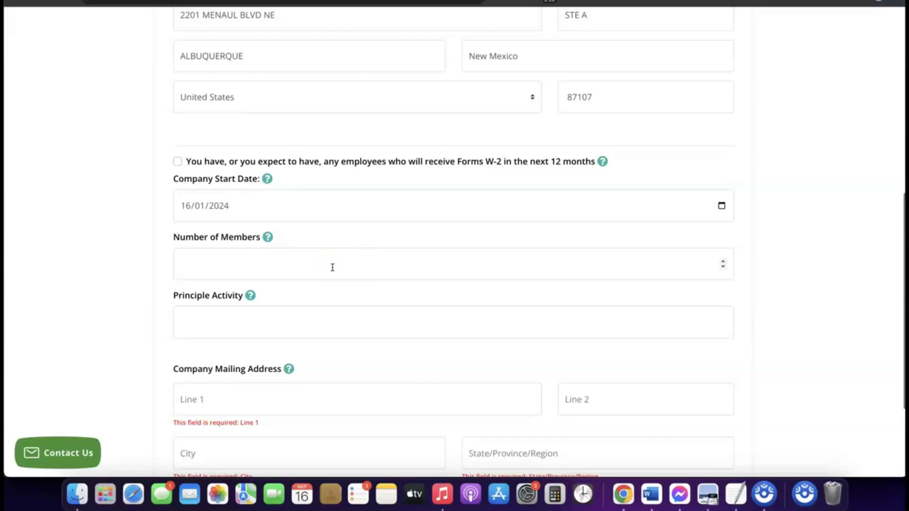
{"action": "left_click", "coordinate": [314, 263]}
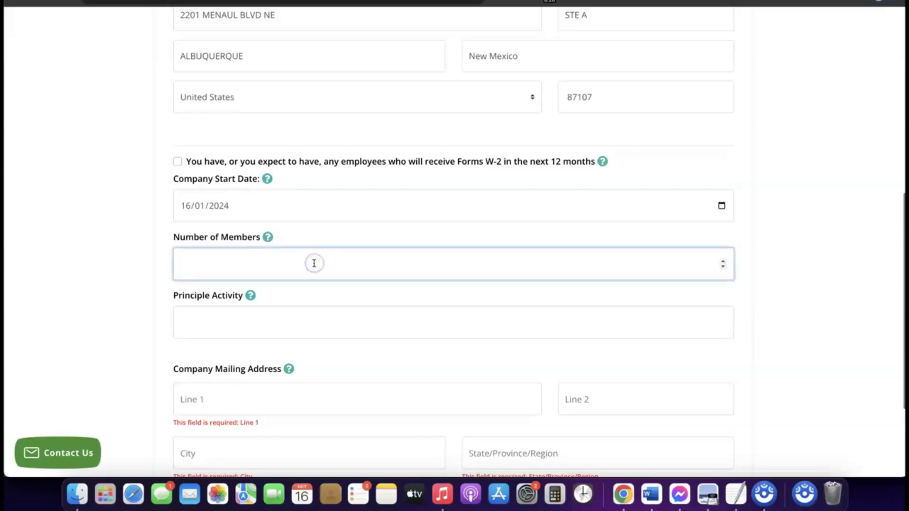
{"action": "type", "text": "2"}
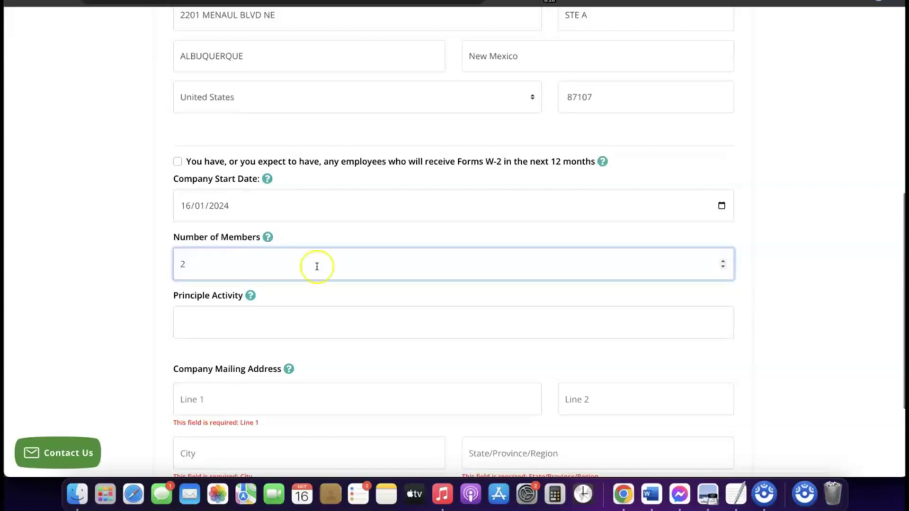
{"action": "scroll", "coordinate": [316, 266], "scroll_direction": "down", "scroll_amount": 2}
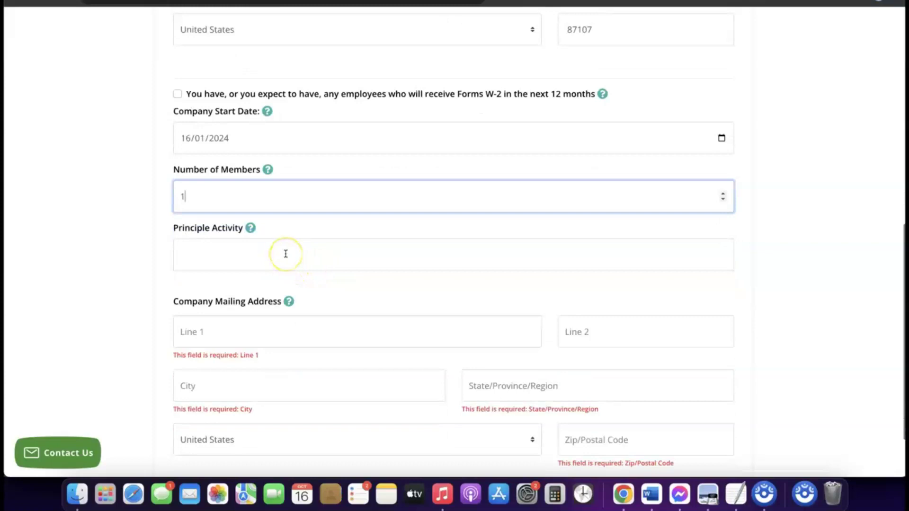
{"action": "left_click", "coordinate": [284, 252]}
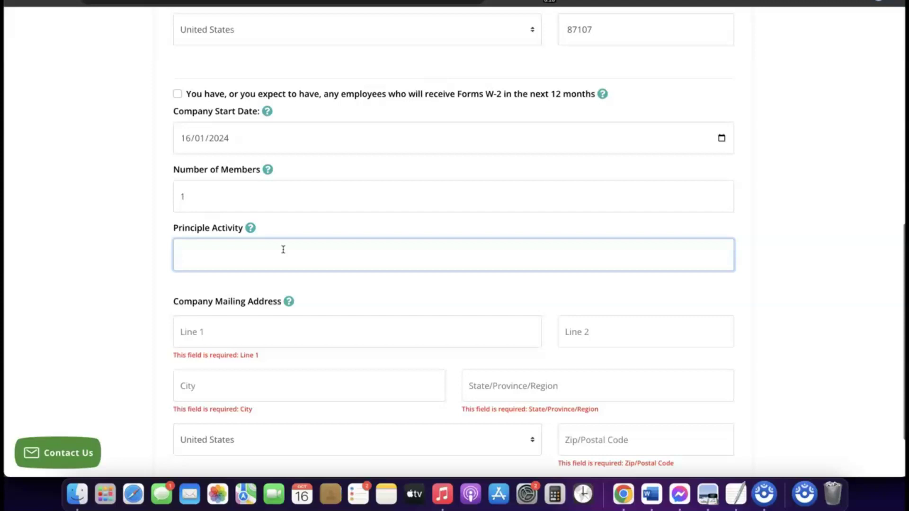
{"action": "type", "text": "eCommerce"}
- Complete the Company Mailing Address, copying the street line from the Company Principal Address and filling in the city, state and zip code
{"action": "scroll", "coordinate": [239, 227], "scroll_direction": "up", "scroll_amount": 1}
{"action": "scroll", "coordinate": [256, 268], "scroll_direction": "down", "scroll_amount": 3}
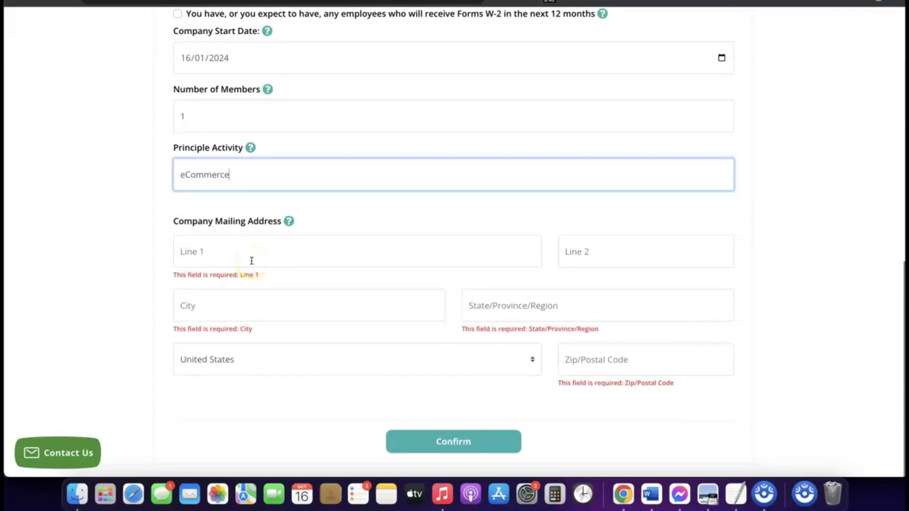
{"action": "scroll", "coordinate": [251, 261], "scroll_direction": "up", "scroll_amount": 7}
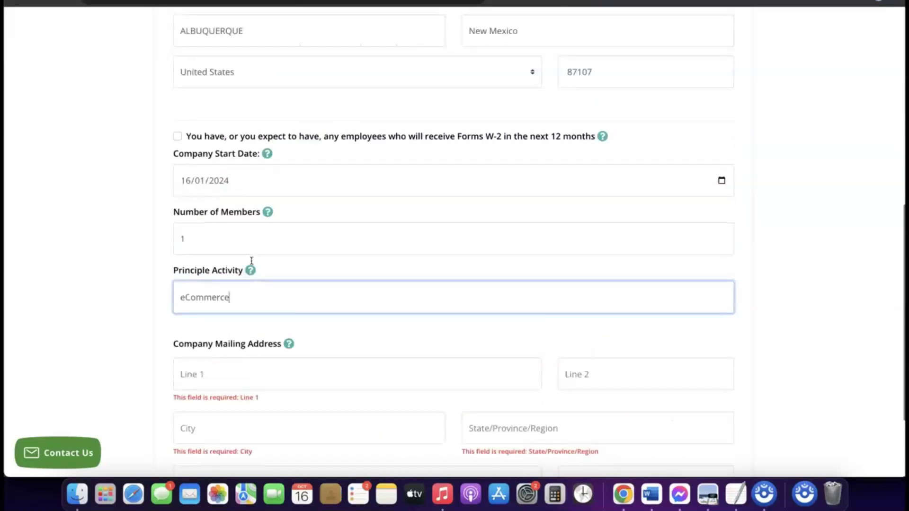
{"action": "scroll", "coordinate": [251, 261], "scroll_direction": "down", "scroll_amount": 7}
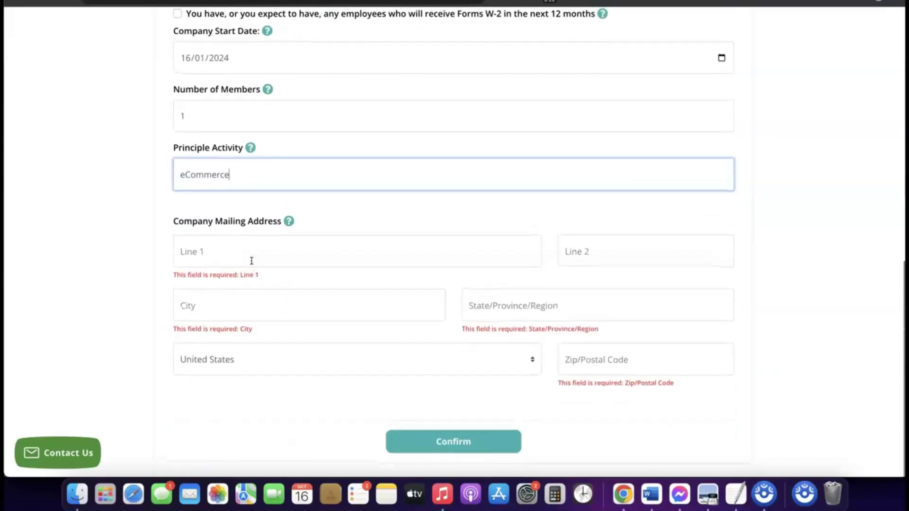
{"action": "scroll", "coordinate": [251, 265], "scroll_direction": "up", "scroll_amount": 6}
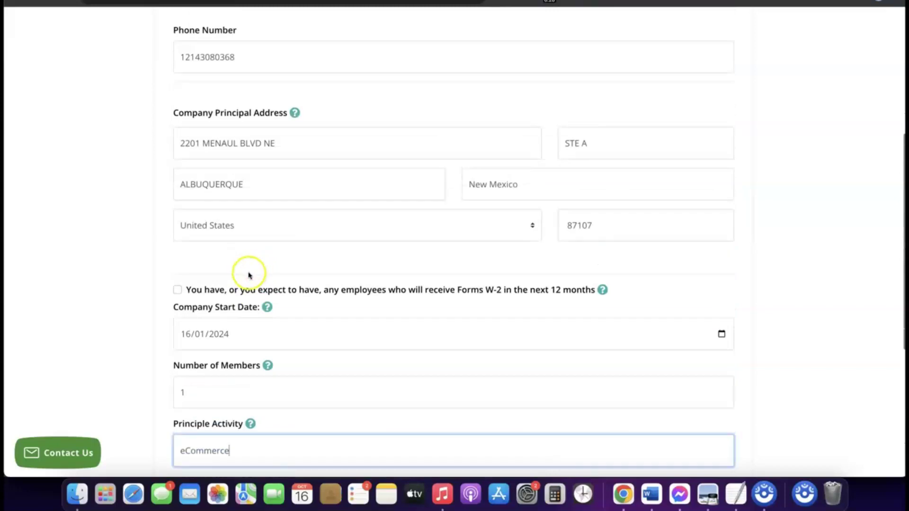
{"action": "triple_click", "coordinate": [251, 143]}
{"action": "right_click", "coordinate": [252, 143]}
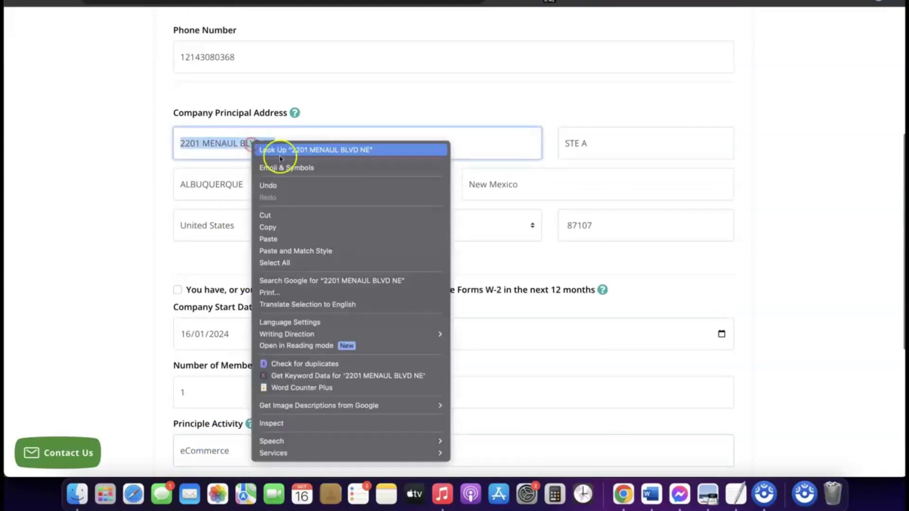
{"action": "left_click", "coordinate": [279, 226]}
{"action": "scroll", "coordinate": [279, 231], "scroll_direction": "down", "scroll_amount": 2}
{"action": "scroll", "coordinate": [279, 231], "scroll_direction": "down", "scroll_amount": 4}
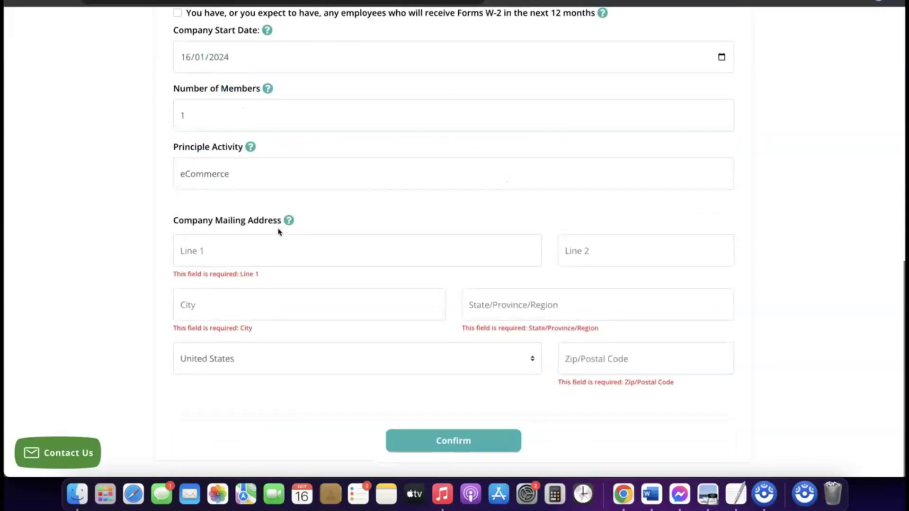
{"action": "left_click", "coordinate": [235, 251]}
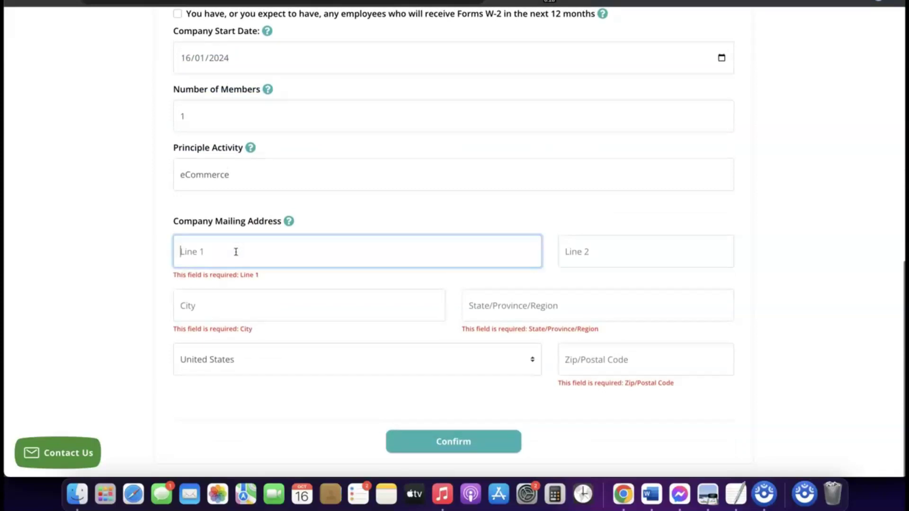
{"action": "left_click", "coordinate": [523, 309]}
{"action": "left_click", "coordinate": [615, 363]}
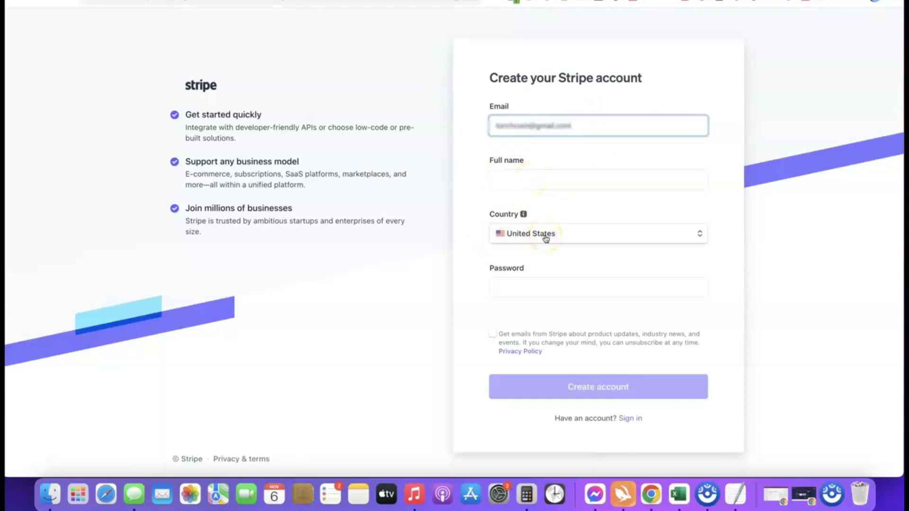
- Switch to Stripe and sign in to the existing account with its email and password
{"action": "key", "text": "BackSpace"}
{"action": "key", "text": "BackSpace"}
{"action": "left_click", "coordinate": [568, 188]}
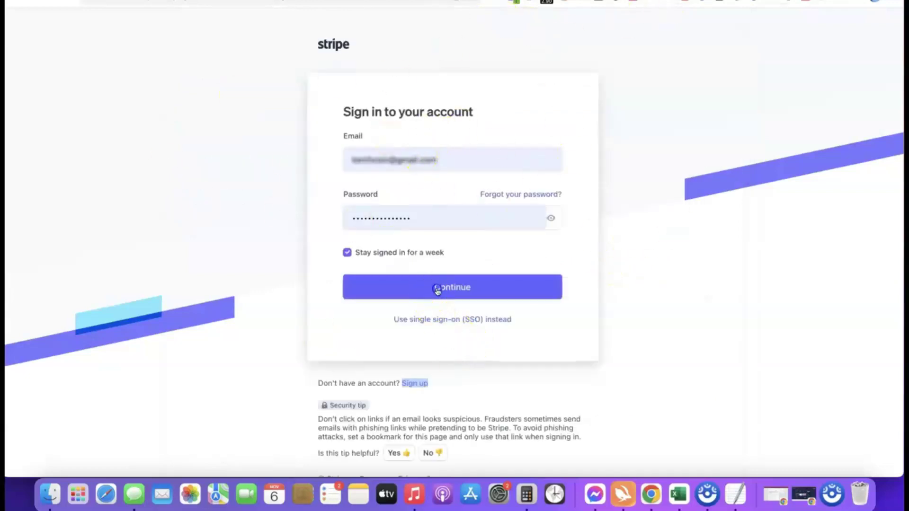
{"action": "left_click", "coordinate": [436, 291]}
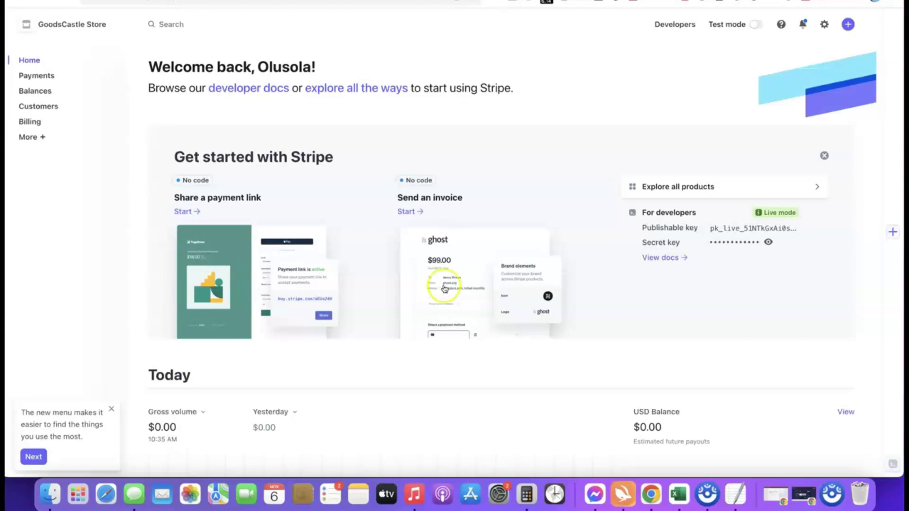
- Create a new Stripe account named Affiliate Blueprint with United States as the country of operation
{"action": "left_click", "coordinate": [116, 25]}
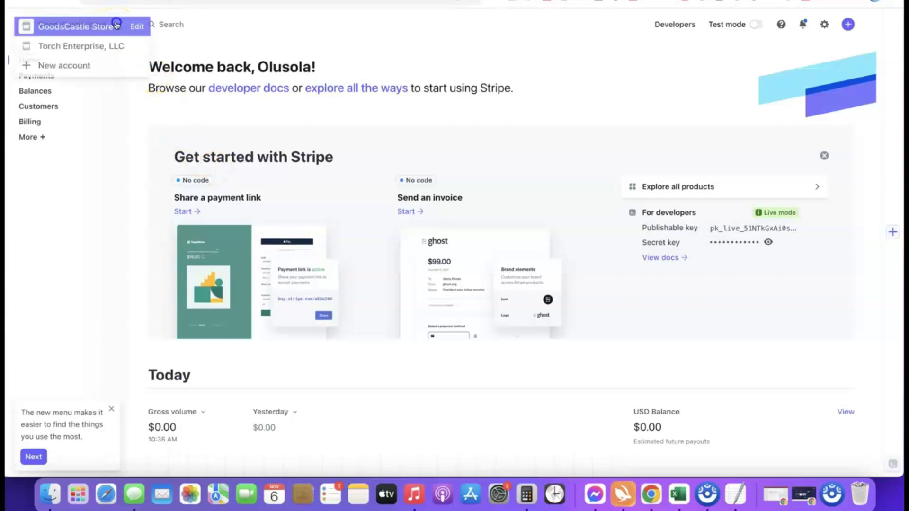
{"action": "left_click", "coordinate": [64, 66]}
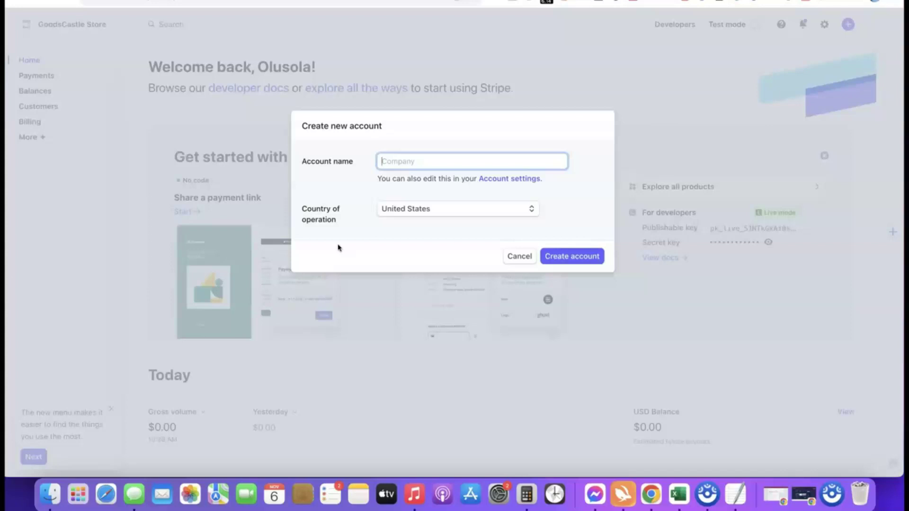
{"action": "left_click", "coordinate": [403, 167]}
{"action": "type", "text": "liate Blueprint"}
{"action": "left_click", "coordinate": [374, 187]}
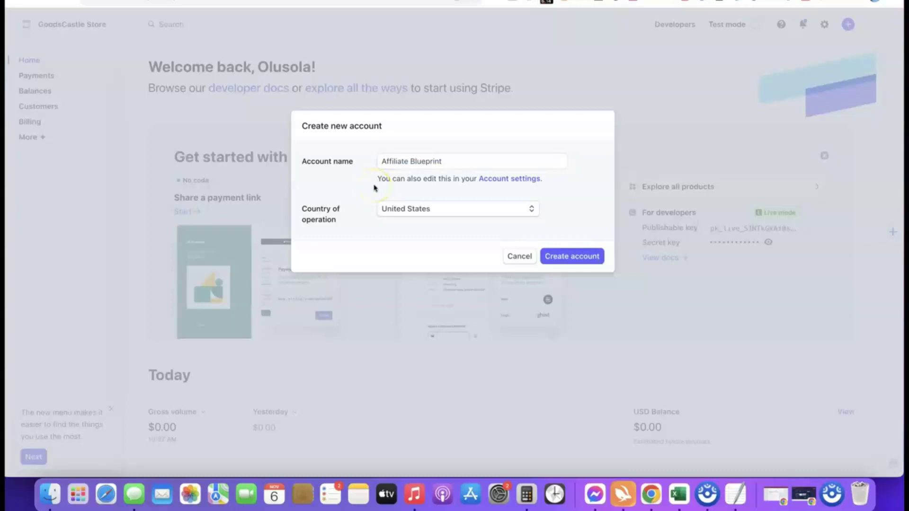
{"action": "left_click", "coordinate": [570, 261]}
{"action": "left_click", "coordinate": [575, 259]}
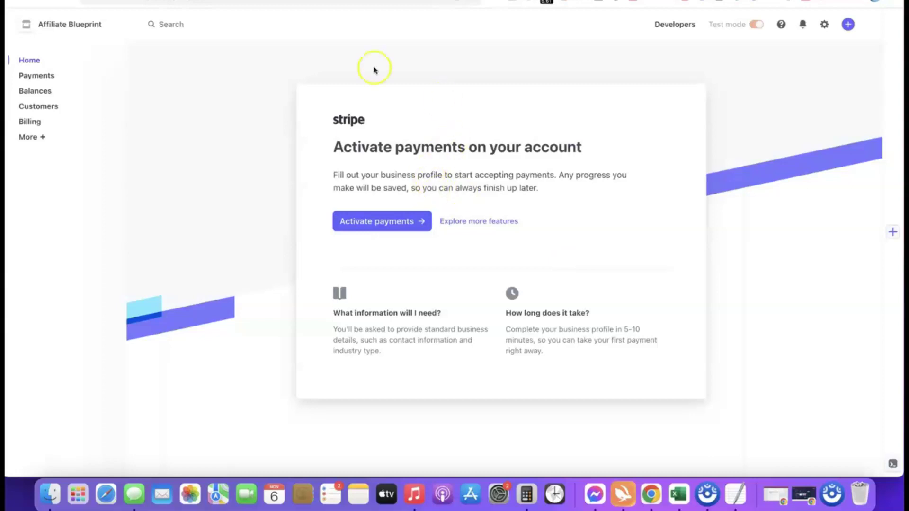
- Start activating payments and submit the business type as Company with Sole proprietorship as the business structure
{"action": "left_click", "coordinate": [375, 221]}
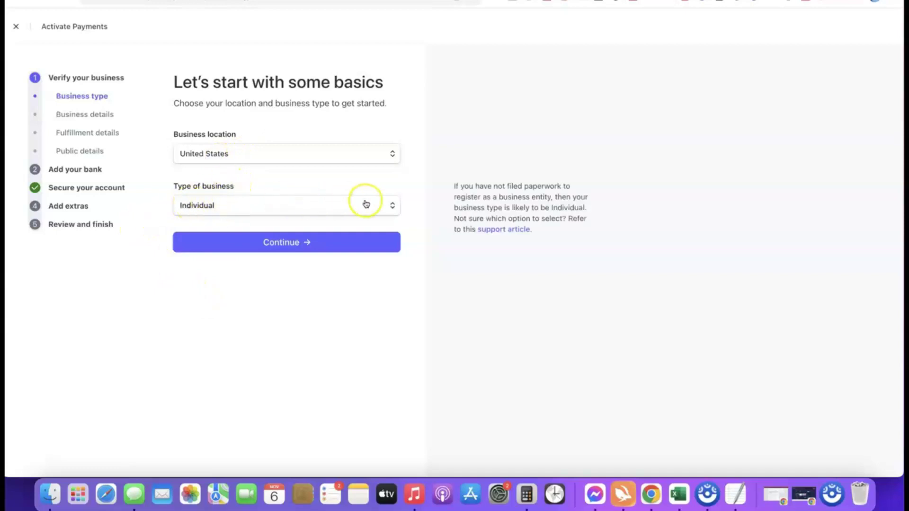
{"action": "left_click", "coordinate": [390, 207]}
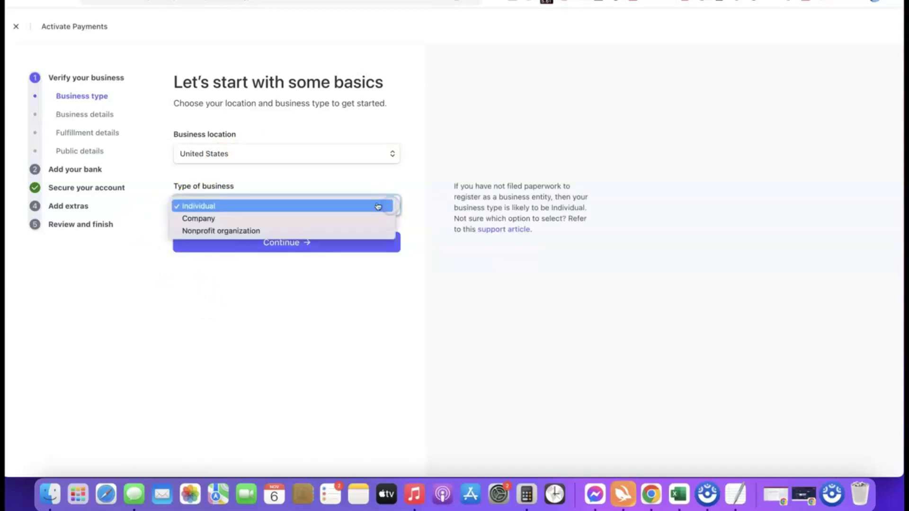
{"action": "left_click", "coordinate": [208, 220]}
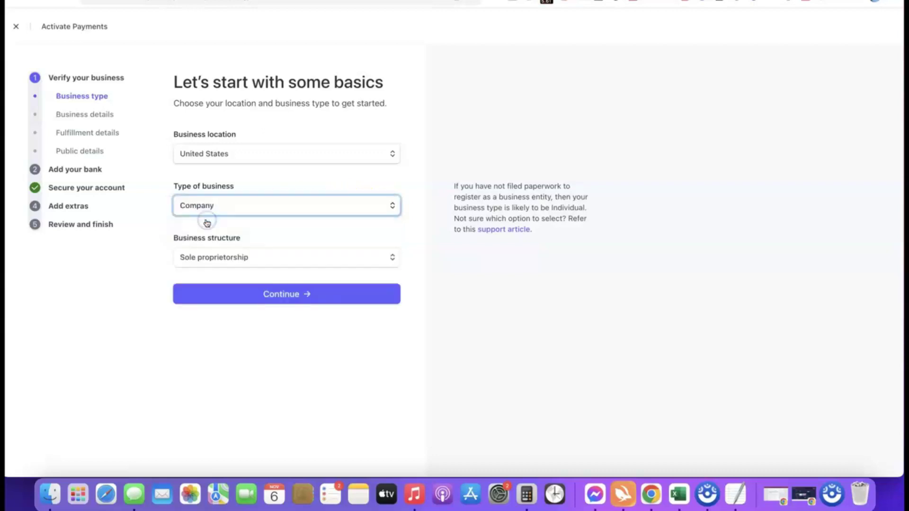
{"action": "left_click", "coordinate": [265, 259]}
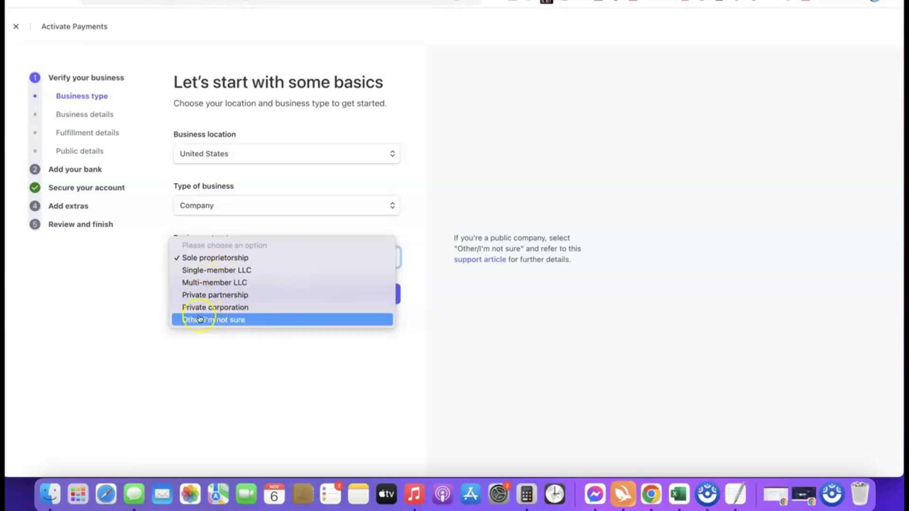
{"action": "left_click", "coordinate": [198, 257]}
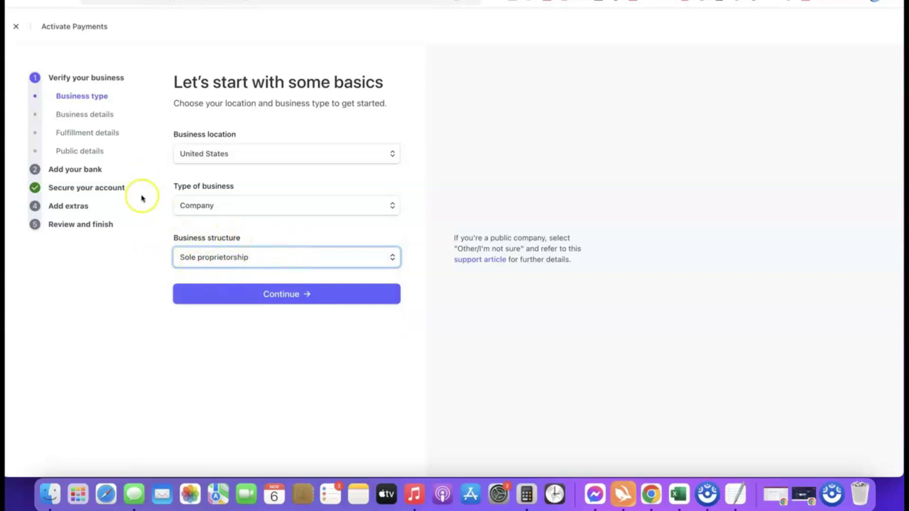
{"action": "left_click", "coordinate": [283, 295]}
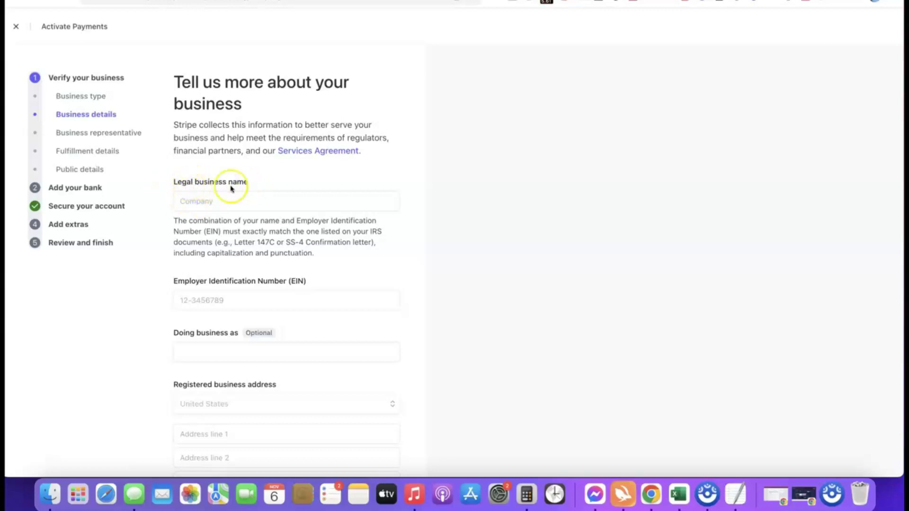
- Enter Torch Enterprise LLC as the legal business name and fill in the Employer Identification Number
{"action": "left_click", "coordinate": [228, 199]}
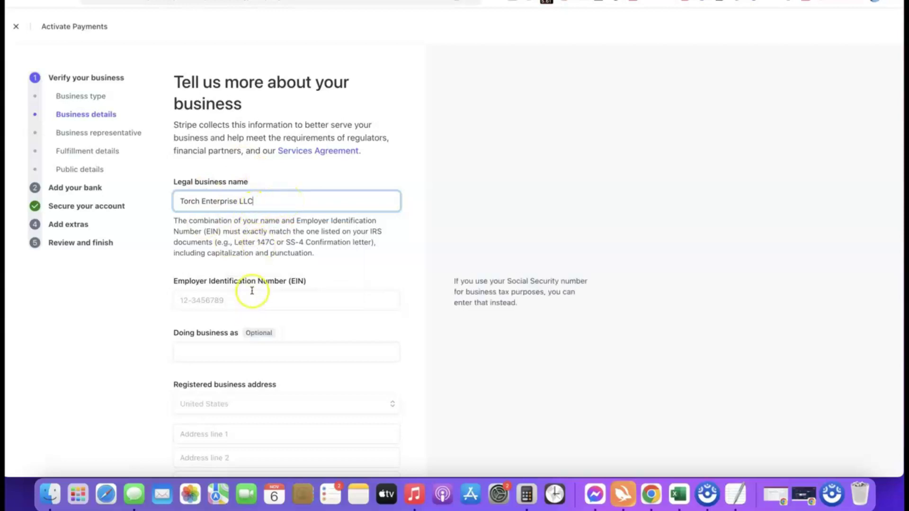
{"action": "scroll", "coordinate": [251, 290], "scroll_direction": "down", "scroll_amount": 2}
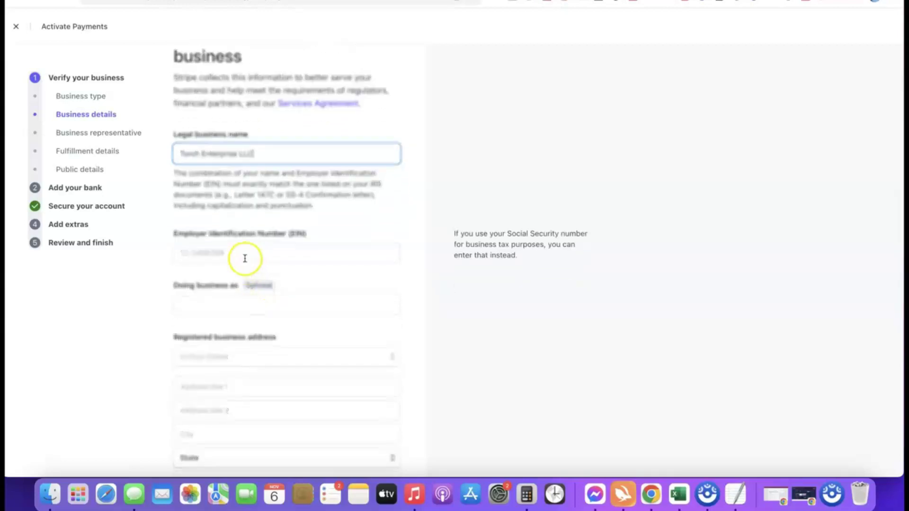
{"action": "scroll", "coordinate": [238, 249], "scroll_direction": "down", "scroll_amount": 1}
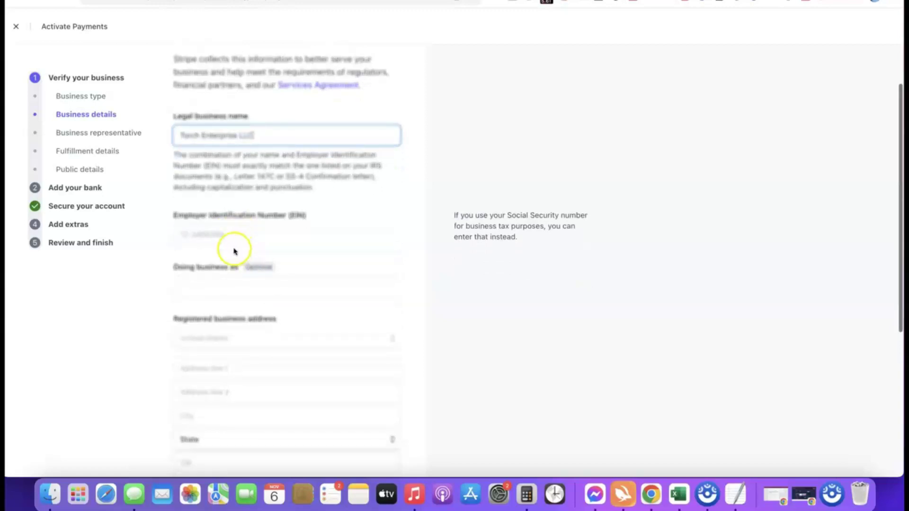
{"action": "left_click", "coordinate": [235, 235]}
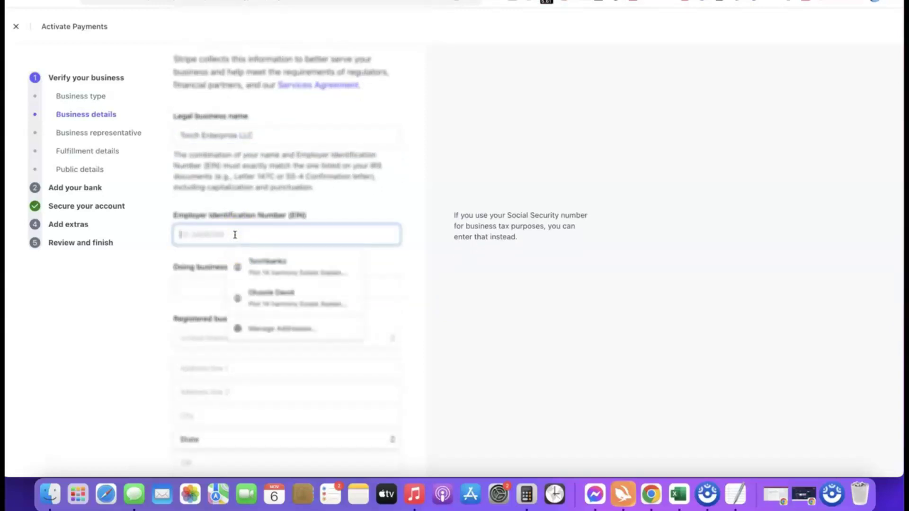
{"action": "left_click", "coordinate": [169, 252]}
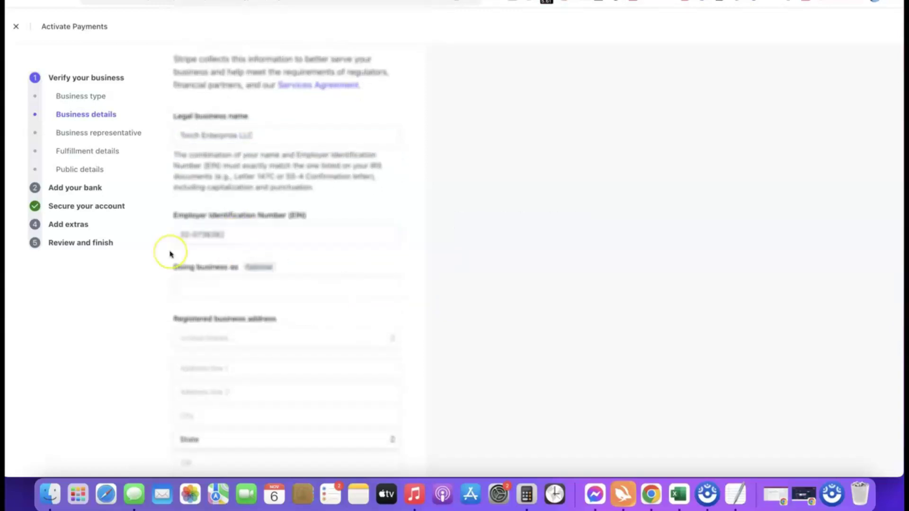
- Fill in the registered business address and set the industry to Other digital goods
{"action": "scroll", "coordinate": [232, 249], "scroll_direction": "down", "scroll_amount": 3}
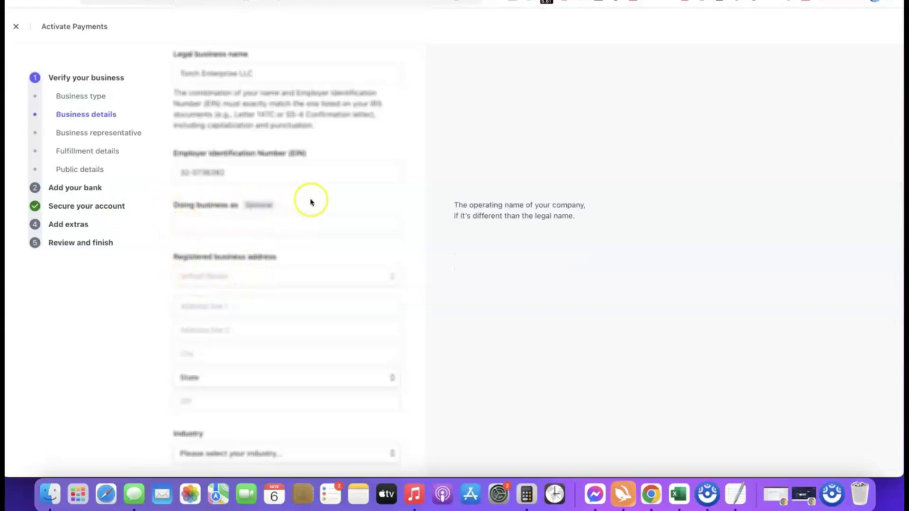
{"action": "scroll", "coordinate": [283, 183], "scroll_direction": "down", "scroll_amount": 3}
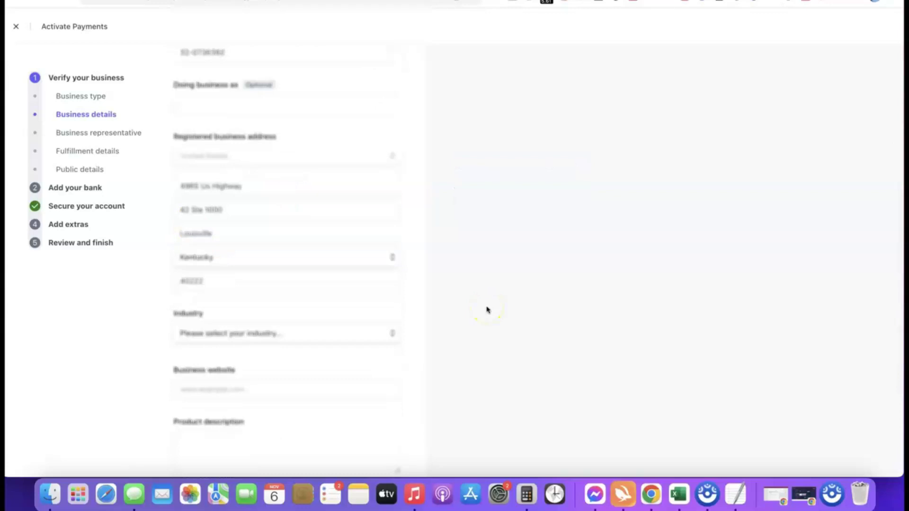
{"action": "scroll", "coordinate": [424, 268], "scroll_direction": "down", "scroll_amount": 3}
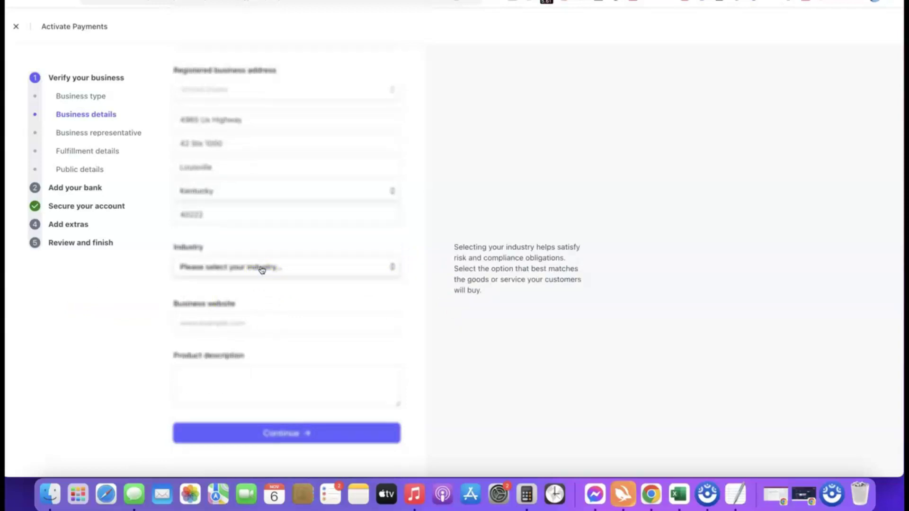
{"action": "left_click", "coordinate": [261, 267]}
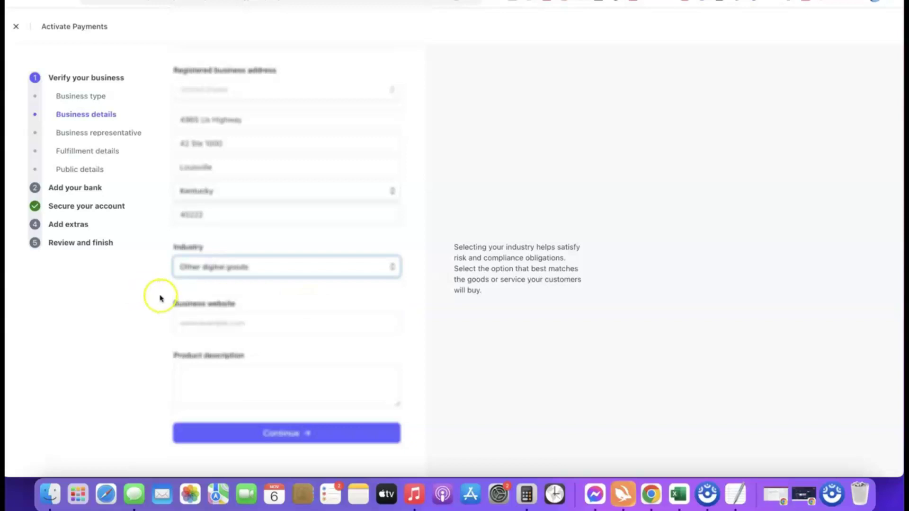
{"action": "left_click", "coordinate": [391, 289]}
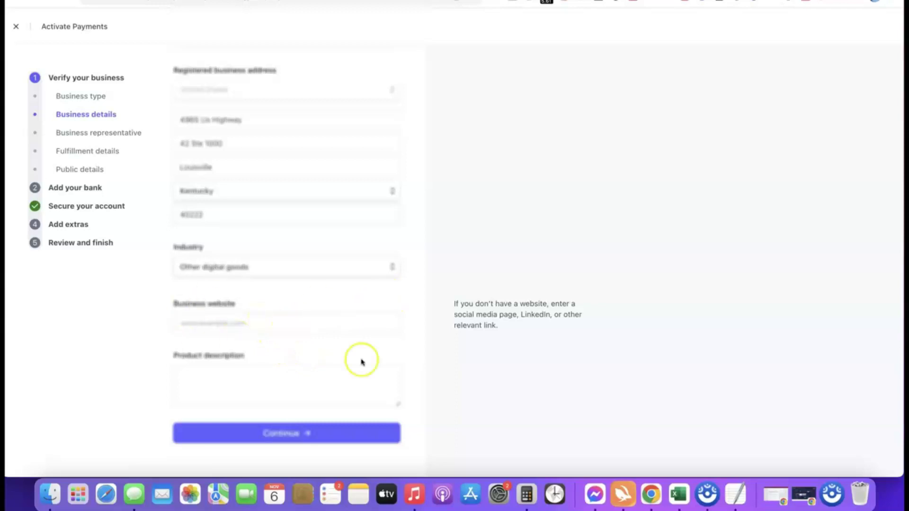
- Set the business website to affiliatebloggingblueprint.com and the product description to "Our product is a digital course training we sell to our site visitors."
{"action": "left_click", "coordinate": [274, 325]}
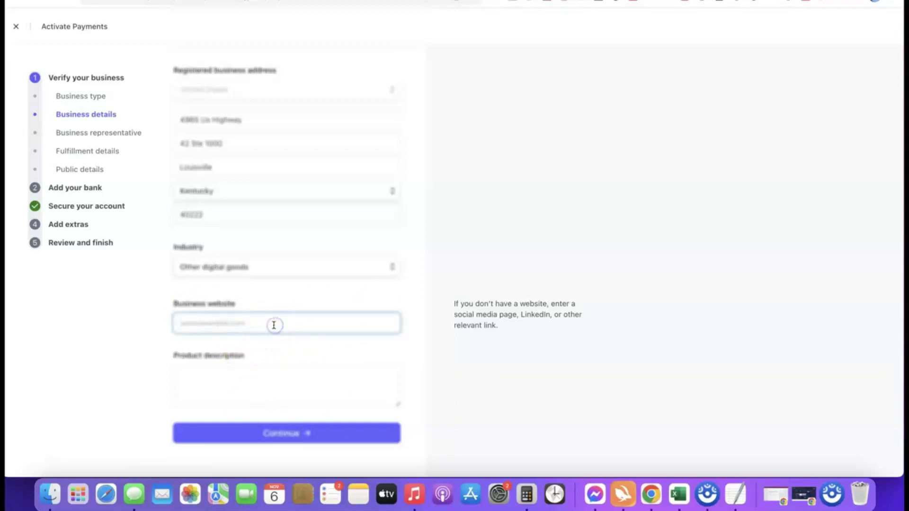
{"action": "type", "text": "https://affiliatebloggingblueprint.com/"}
{"action": "left_click", "coordinate": [310, 324]}
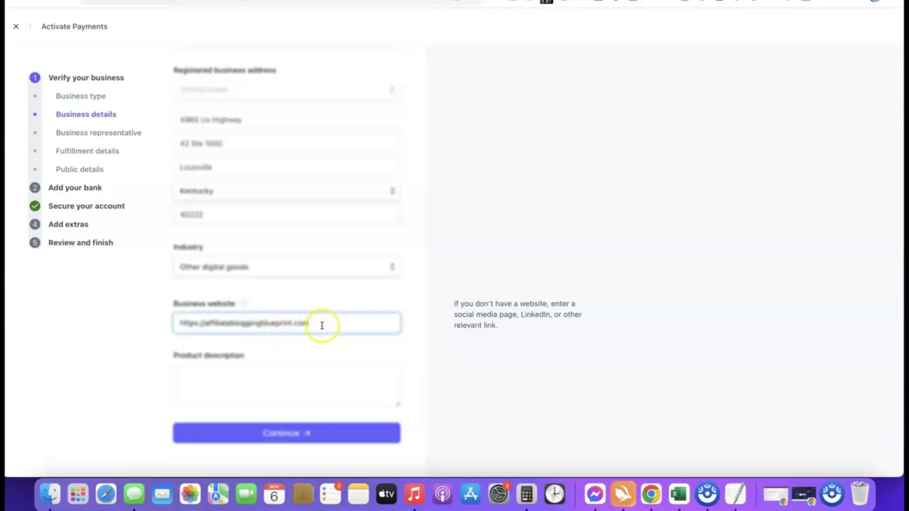
{"action": "left_click", "coordinate": [105, 328]}
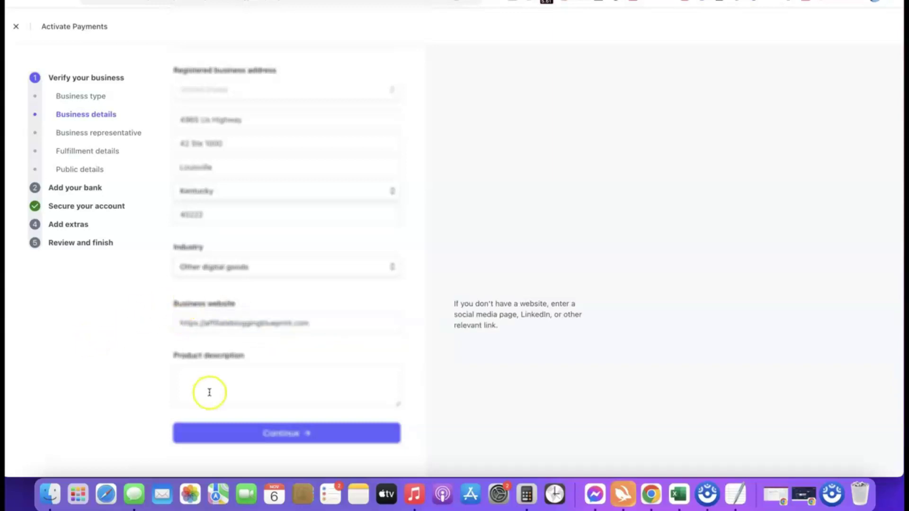
{"action": "left_click", "coordinate": [230, 369]}
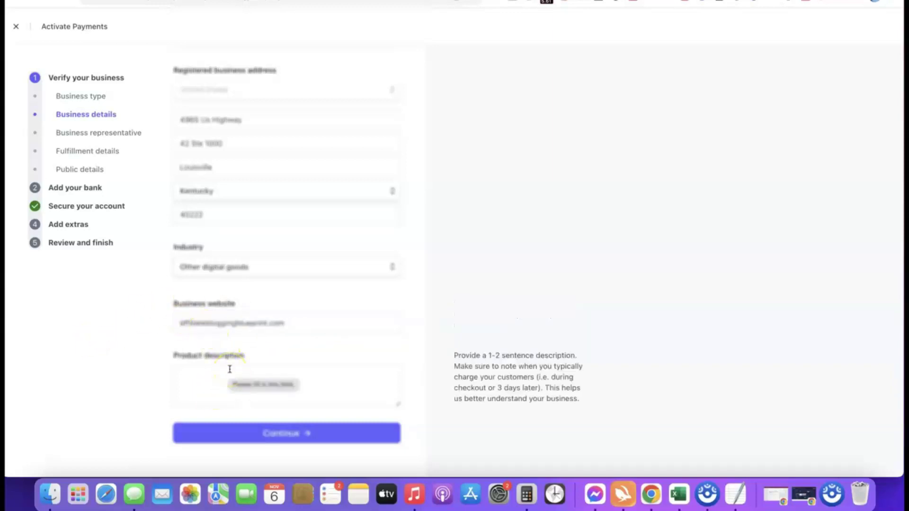
{"action": "type", "text": "Our product is a digital course training we sell to our site visitors."}
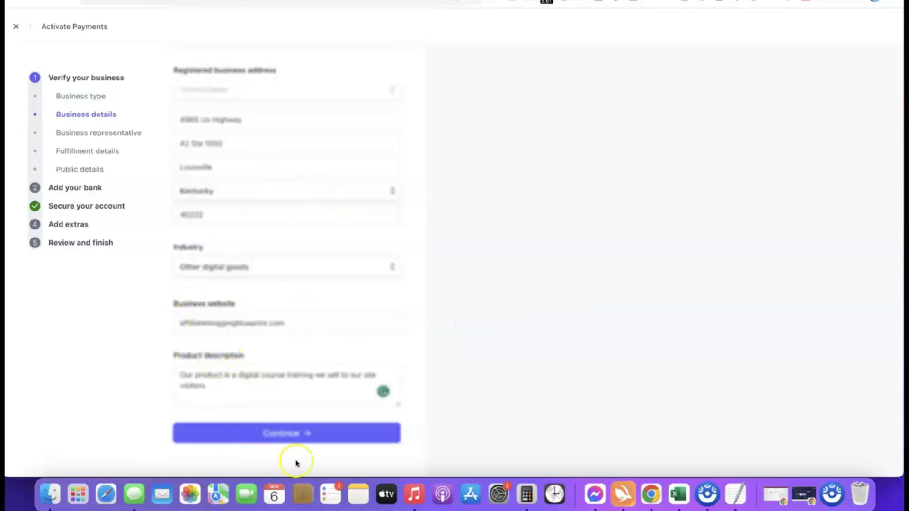
- Submit the completed business details
{"action": "left_click", "coordinate": [274, 432]}
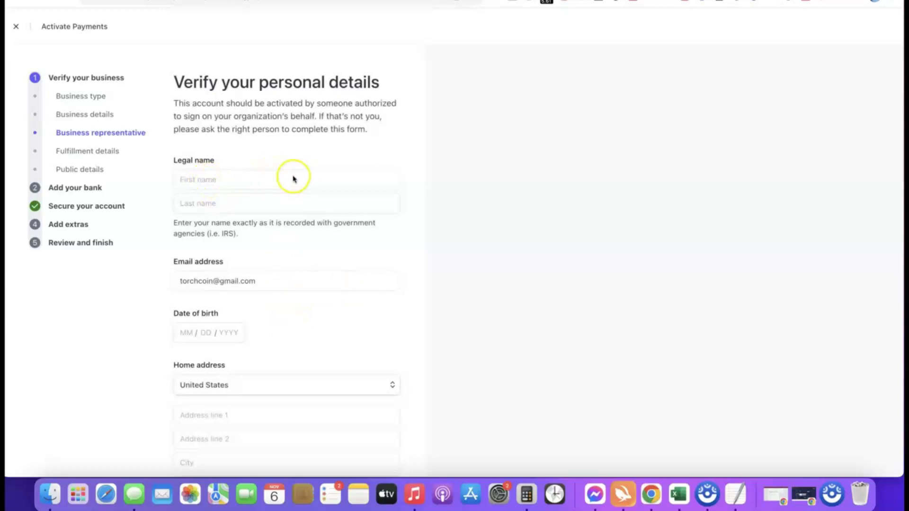
- Examine the personal details form for the business representative, including the home address country, phone country code and Social Security number fields
{"action": "scroll", "coordinate": [252, 326], "scroll_direction": "down", "scroll_amount": 1}
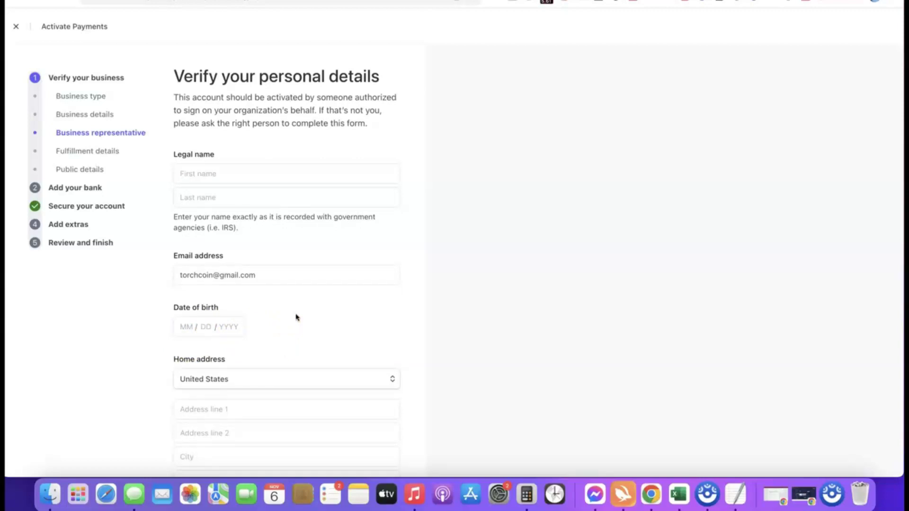
{"action": "scroll", "coordinate": [303, 327], "scroll_direction": "down", "scroll_amount": 5}
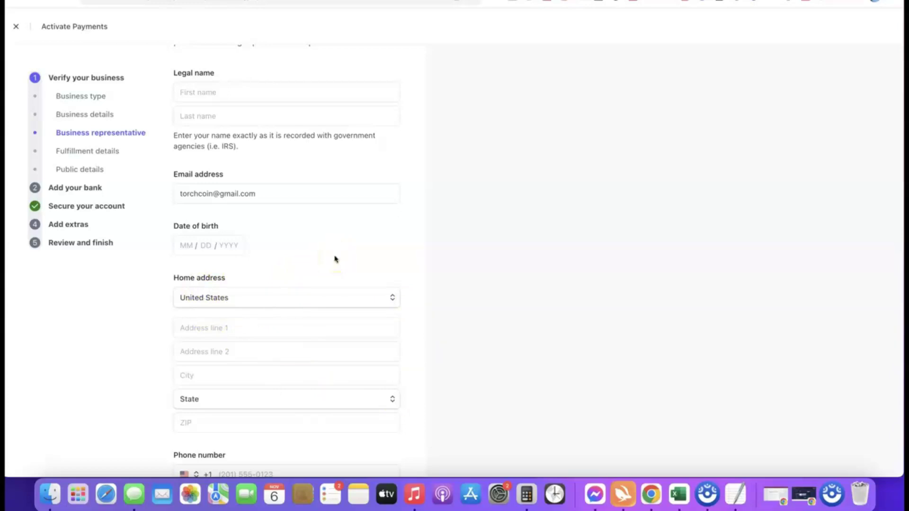
{"action": "left_click", "coordinate": [389, 297]}
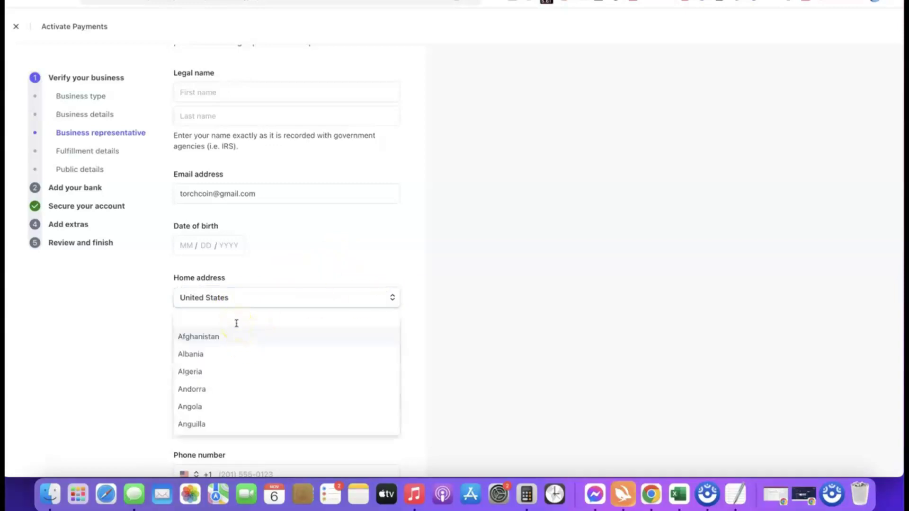
{"action": "left_click", "coordinate": [234, 299]}
{"action": "scroll", "coordinate": [279, 290], "scroll_direction": "down", "scroll_amount": 1}
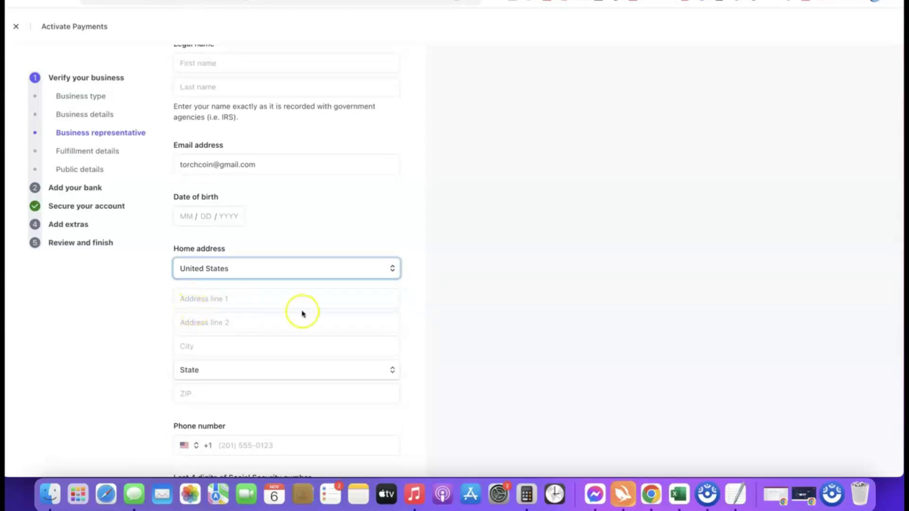
{"action": "scroll", "coordinate": [302, 312], "scroll_direction": "down", "scroll_amount": 2}
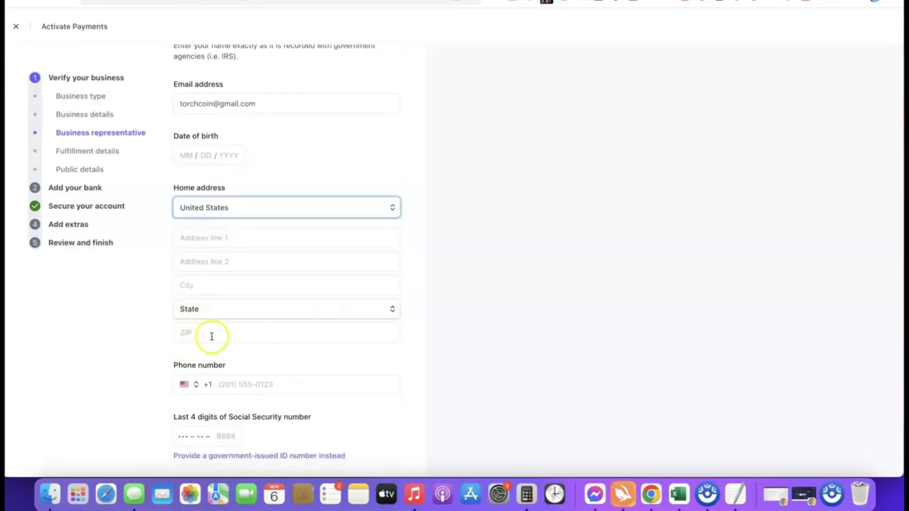
{"action": "scroll", "coordinate": [290, 324], "scroll_direction": "down", "scroll_amount": 1}
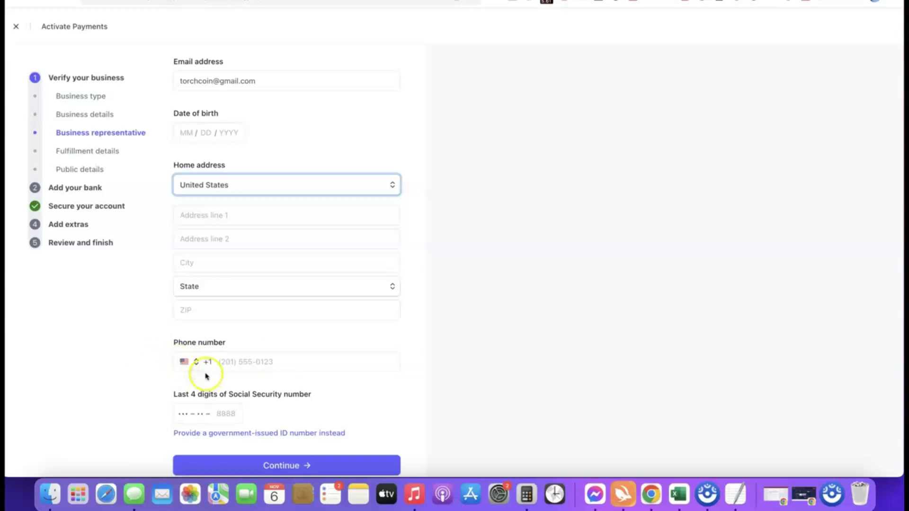
{"action": "left_click", "coordinate": [189, 363]}
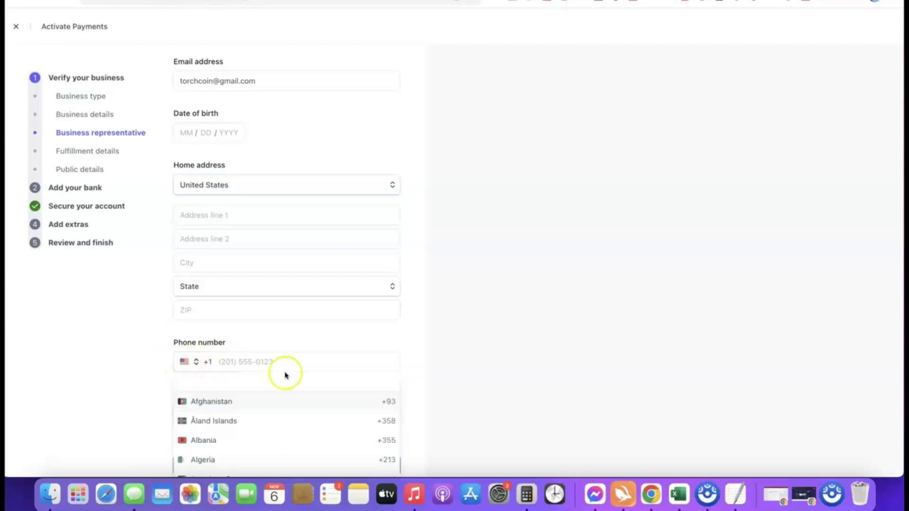
{"action": "left_click", "coordinate": [419, 372]}
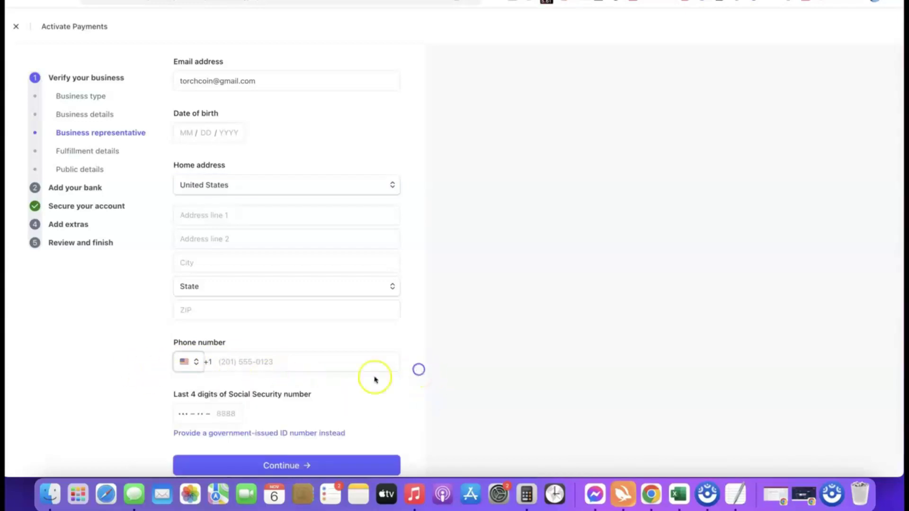
{"action": "scroll", "coordinate": [375, 358], "scroll_direction": "down", "scroll_amount": 1}
{"action": "scroll", "coordinate": [376, 357], "scroll_direction": "down", "scroll_amount": 1}
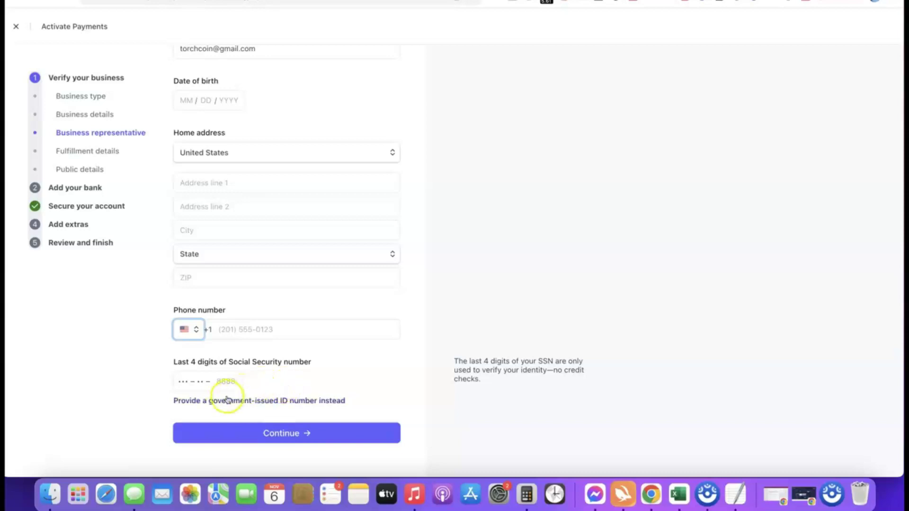
{"action": "scroll", "coordinate": [170, 373], "scroll_direction": "up", "scroll_amount": 5}
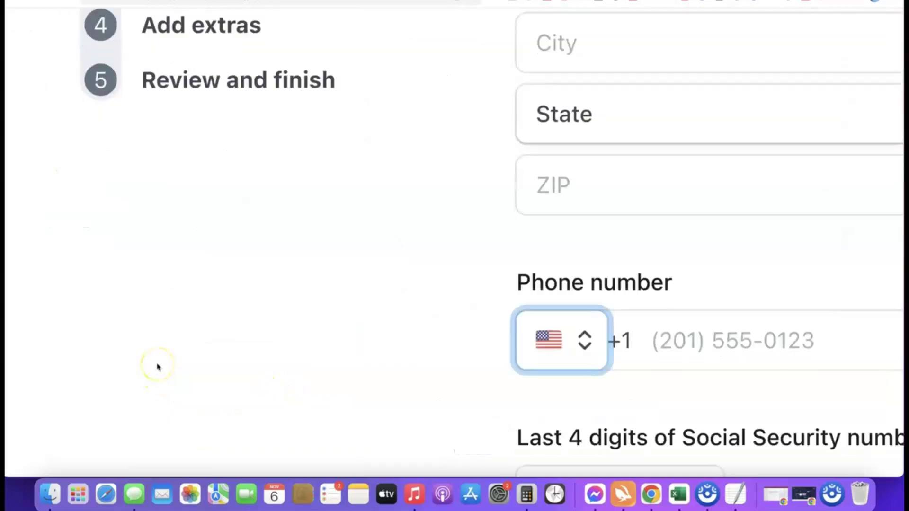
{"action": "scroll", "coordinate": [163, 367], "scroll_direction": "right", "scroll_amount": 5}
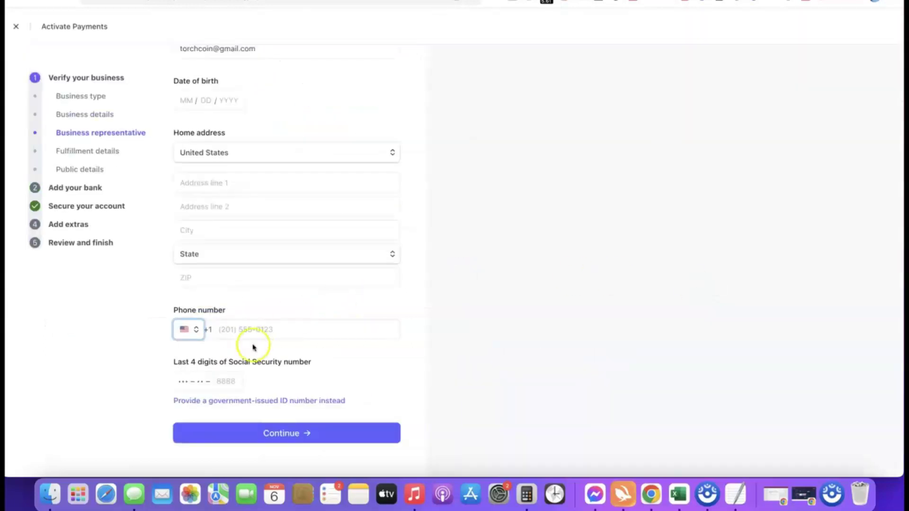
- Choose to provide a government-issued ID number instead of the last 4 SSN digits, and set the ID country to NG
{"action": "left_click", "coordinate": [258, 400]}
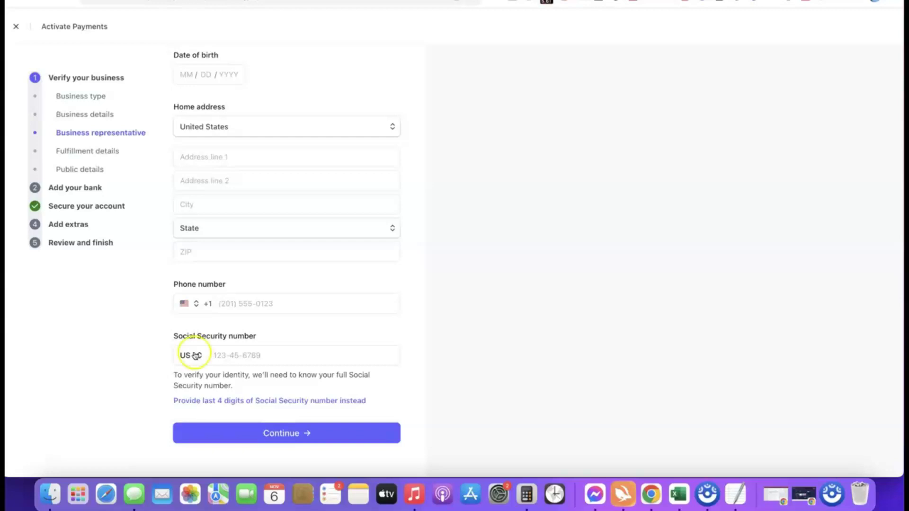
{"action": "left_click", "coordinate": [195, 356]}
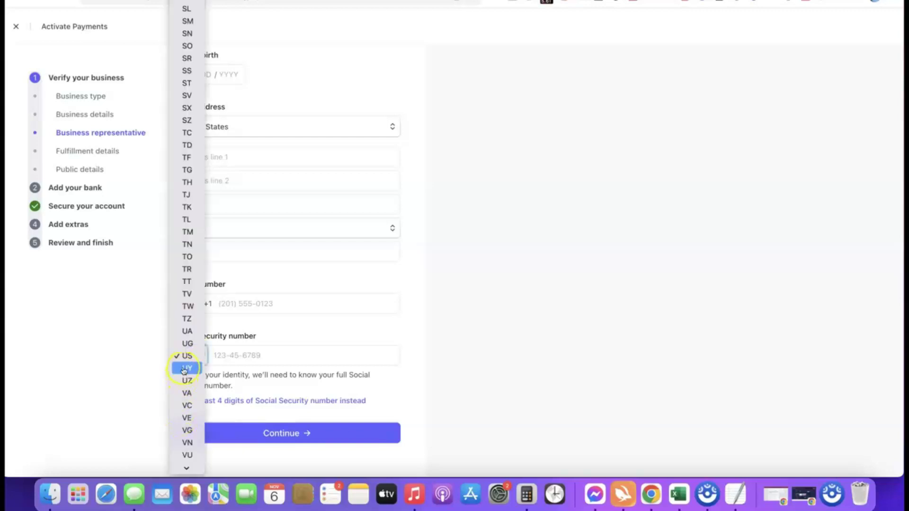
{"action": "scroll", "coordinate": [182, 185], "scroll_direction": "down", "scroll_amount": 1}
{"action": "scroll", "coordinate": [182, 185], "scroll_direction": "down", "scroll_amount": 1}
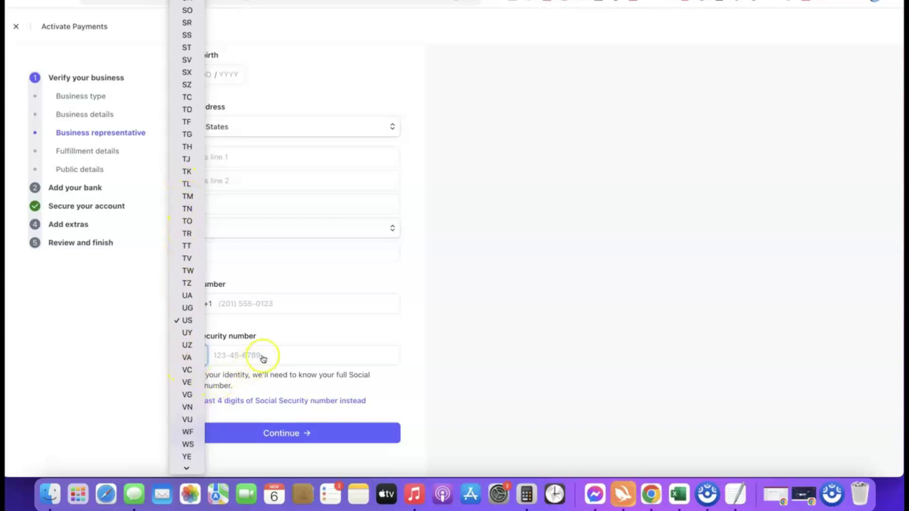
{"action": "left_click", "coordinate": [411, 355]}
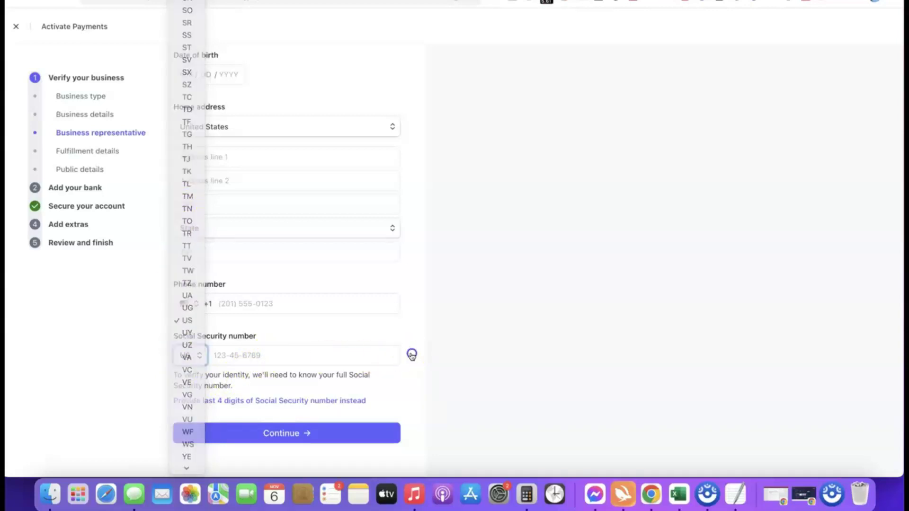
{"action": "left_click", "coordinate": [189, 355]}
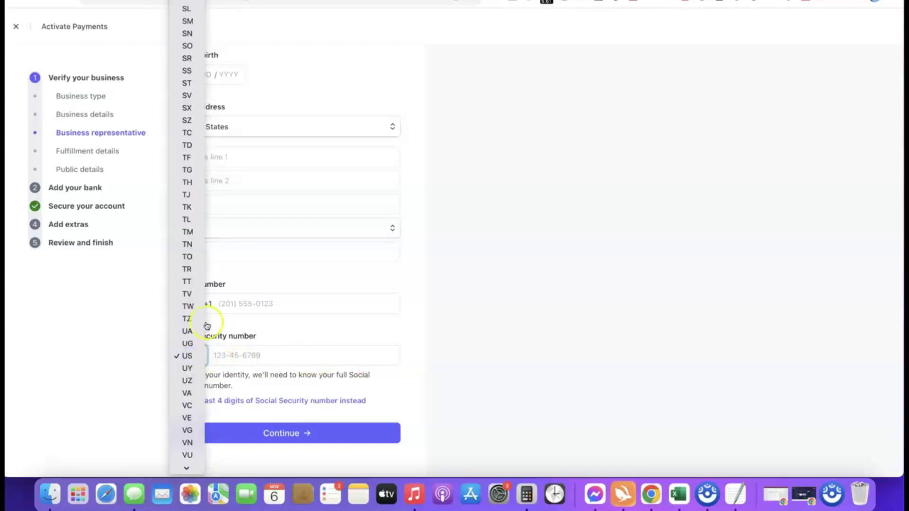
{"action": "scroll", "coordinate": [189, 327], "scroll_direction": "down", "scroll_amount": 3}
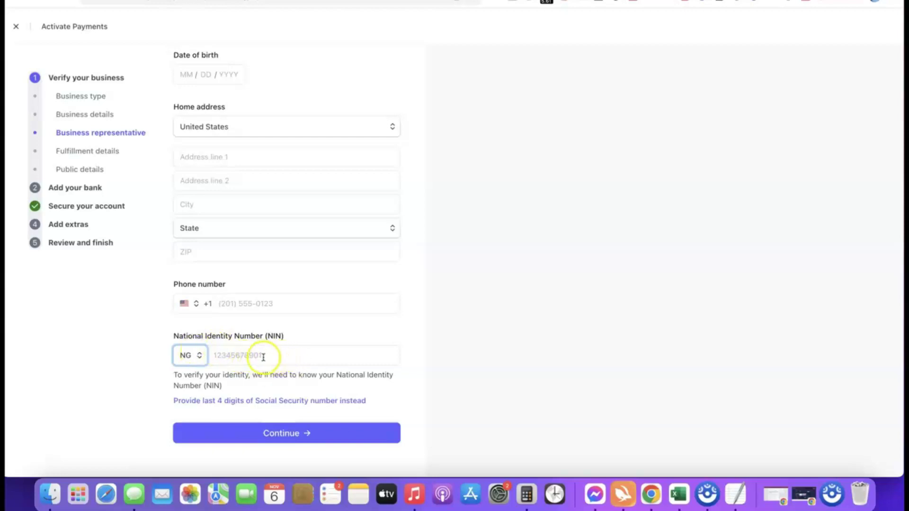
- Set the phone number's country code to Nigeria (+234) and submit the business representative's personal details
{"action": "left_click", "coordinate": [185, 303]}
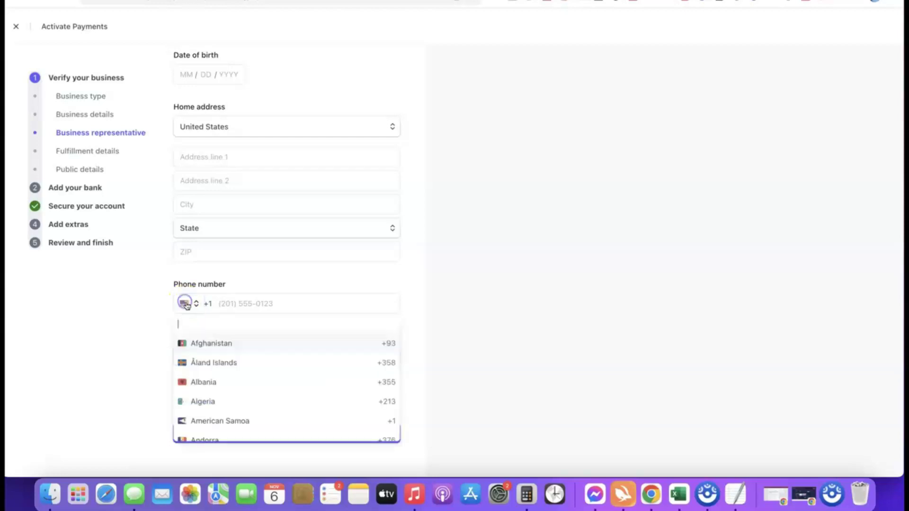
{"action": "left_click", "coordinate": [195, 325]}
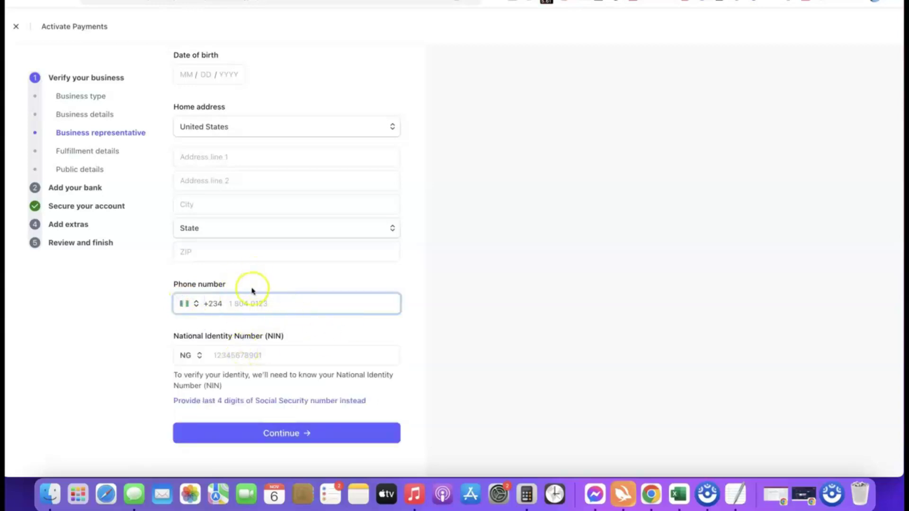
{"action": "scroll", "coordinate": [248, 288], "scroll_direction": "up", "scroll_amount": 2}
{"action": "scroll", "coordinate": [323, 211], "scroll_direction": "down", "scroll_amount": 2}
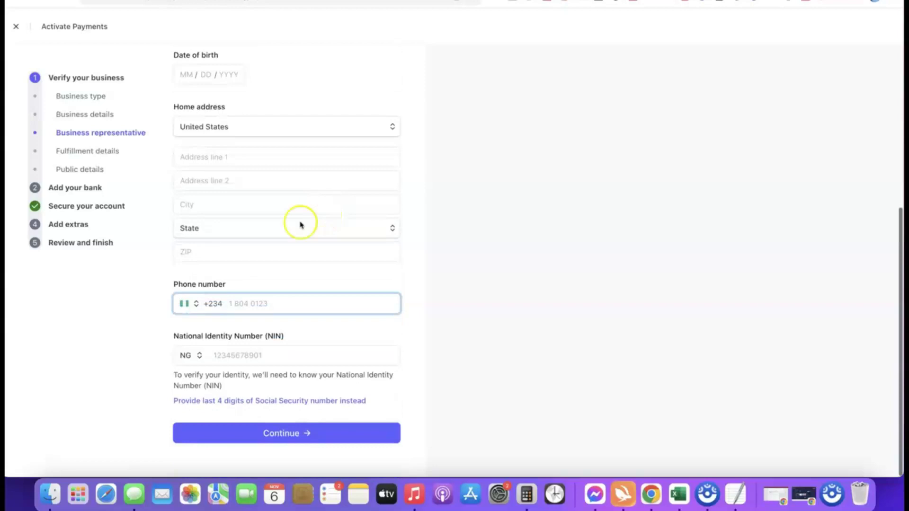
{"action": "left_click", "coordinate": [281, 434]}
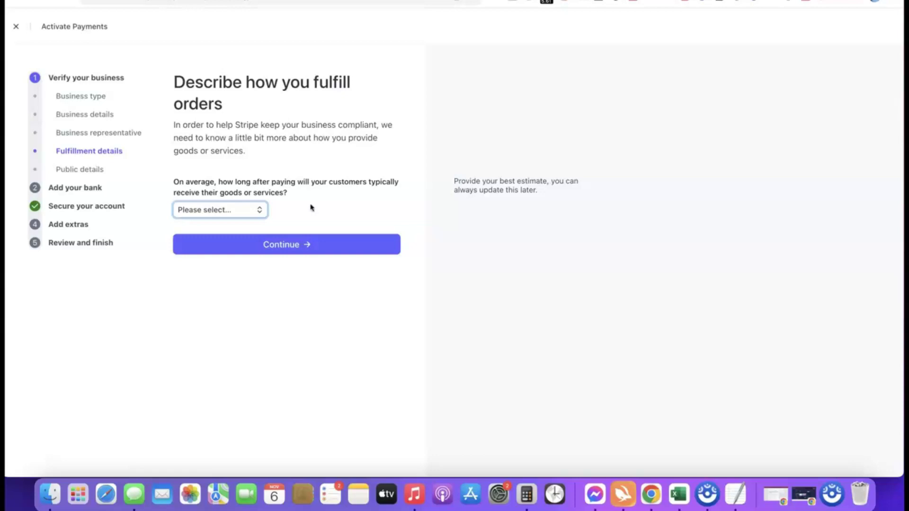
- Set the average time for customers to receive their goods or services to Within one day and submit the fulfillment details
{"action": "left_click", "coordinate": [239, 215]}
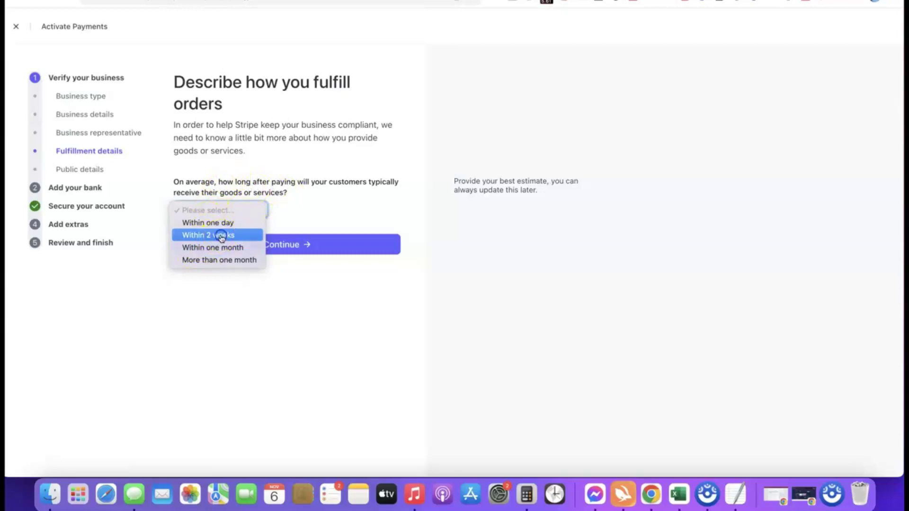
{"action": "left_click", "coordinate": [221, 238]}
{"action": "left_click", "coordinate": [236, 209]}
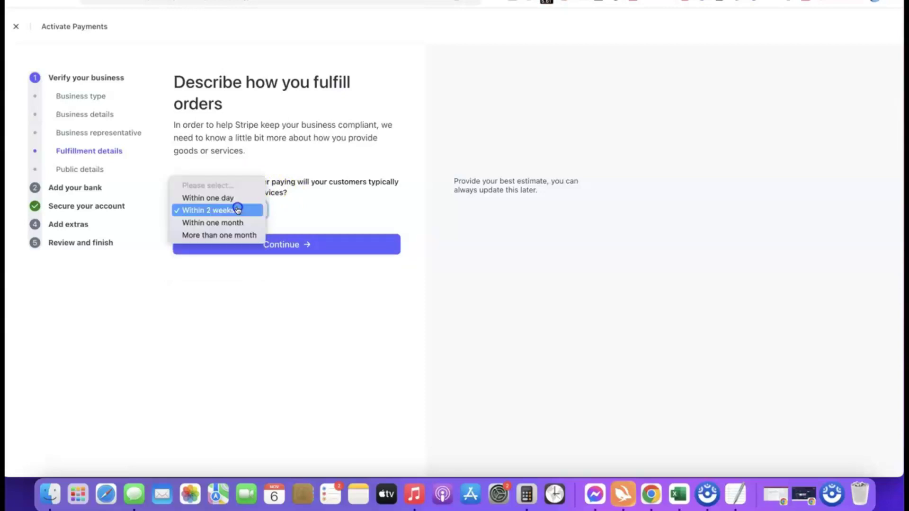
{"action": "left_click", "coordinate": [197, 200]}
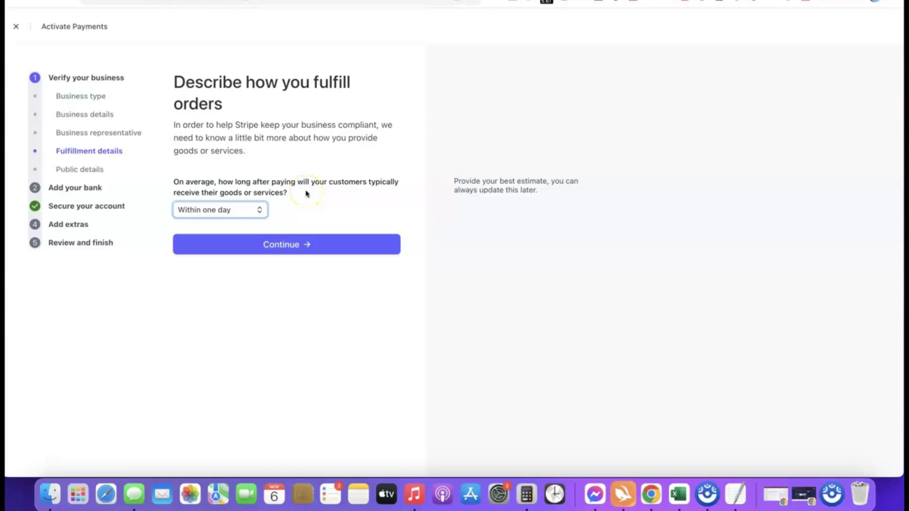
{"action": "left_click", "coordinate": [284, 245]}
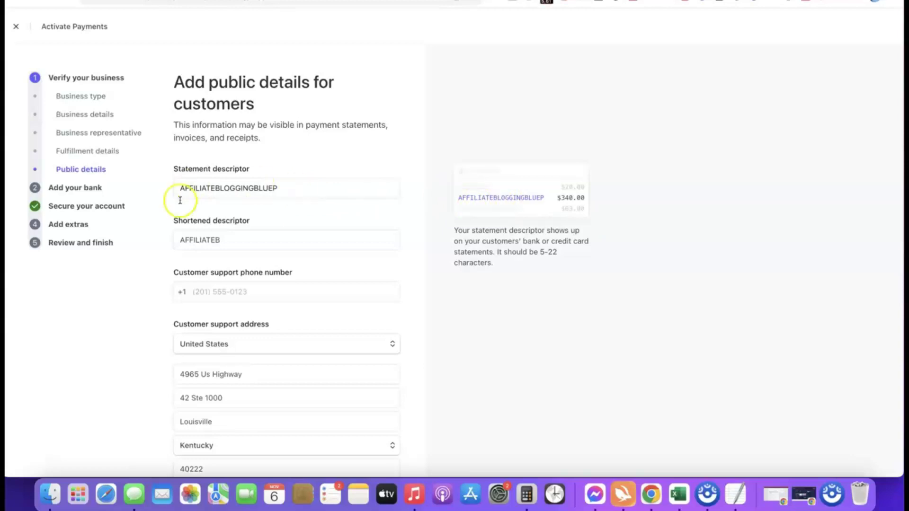
- Review the statement descriptor, shortened descriptor and customer support details, and submit the public details
{"action": "left_click", "coordinate": [250, 245]}
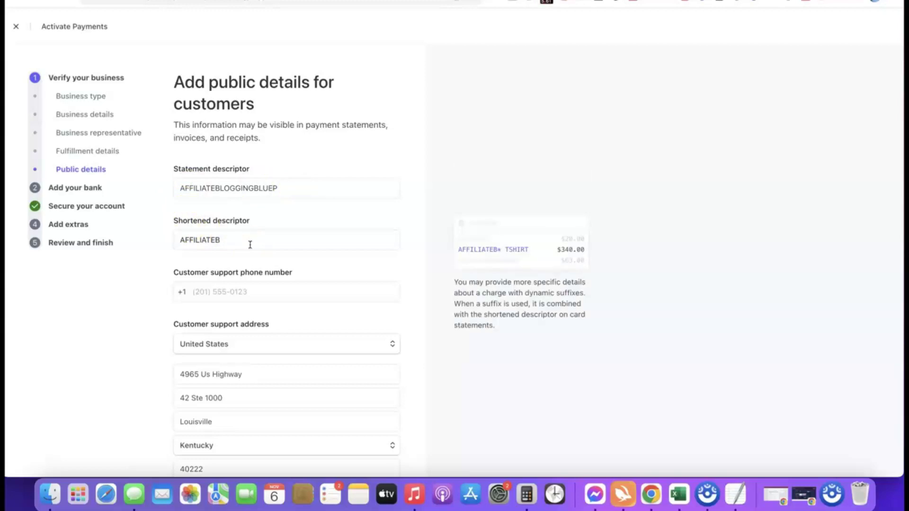
{"action": "left_click", "coordinate": [196, 252]}
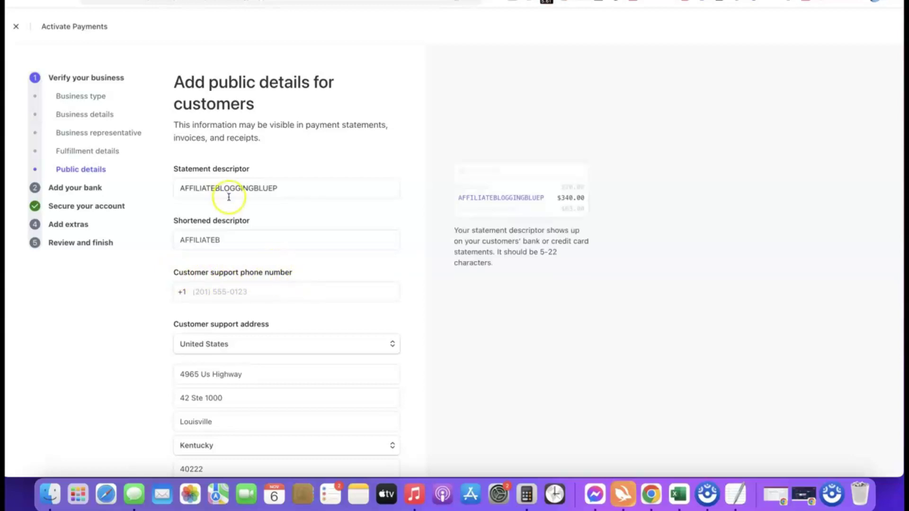
{"action": "scroll", "coordinate": [229, 191], "scroll_direction": "down", "scroll_amount": 3}
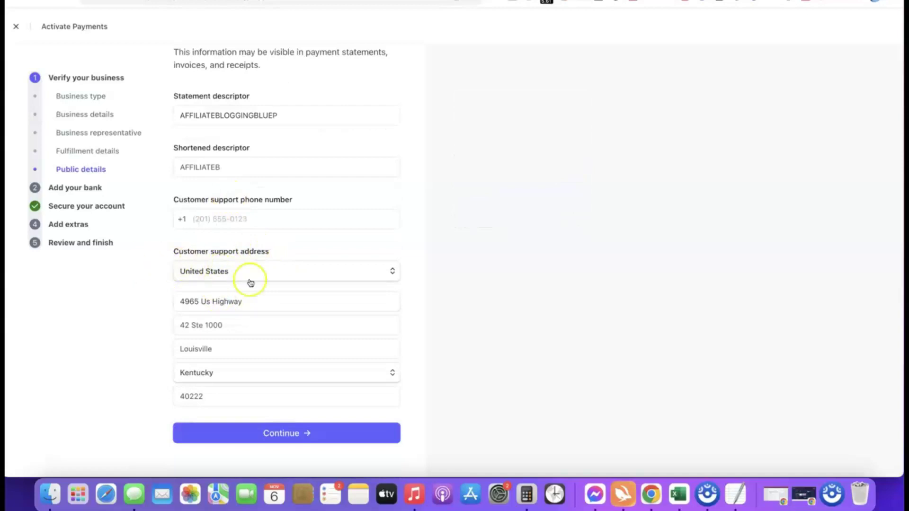
{"action": "scroll", "coordinate": [243, 283], "scroll_direction": "up", "scroll_amount": 3}
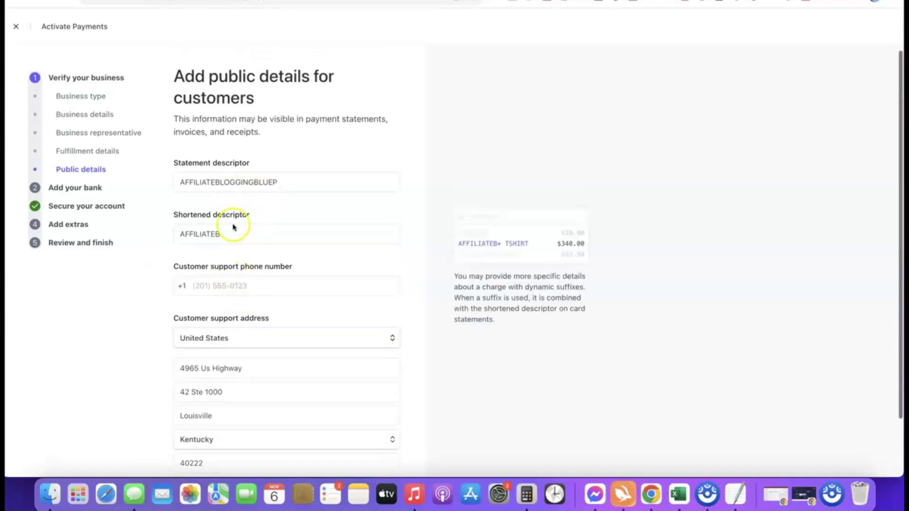
{"action": "mouse_move", "coordinate": [265, 159]}
{"action": "scroll", "coordinate": [266, 159], "scroll_direction": "down", "scroll_amount": 3}
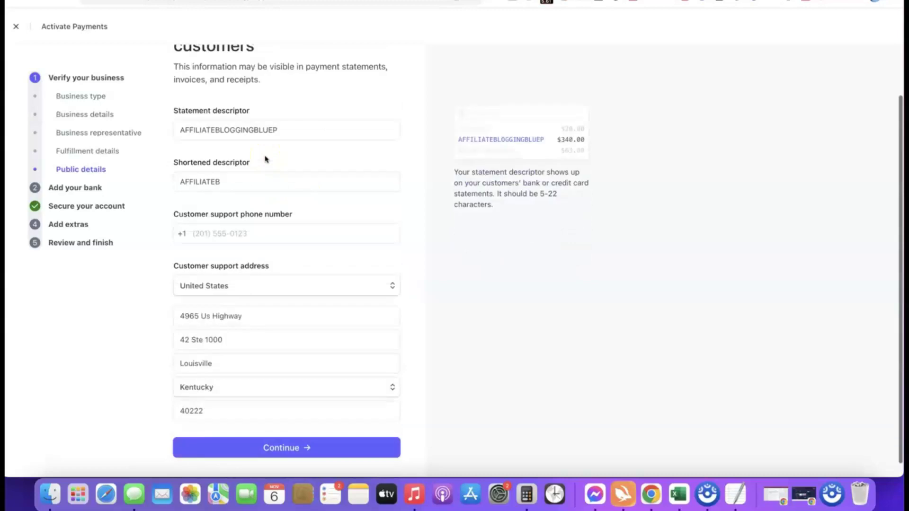
{"action": "left_click", "coordinate": [249, 432]}
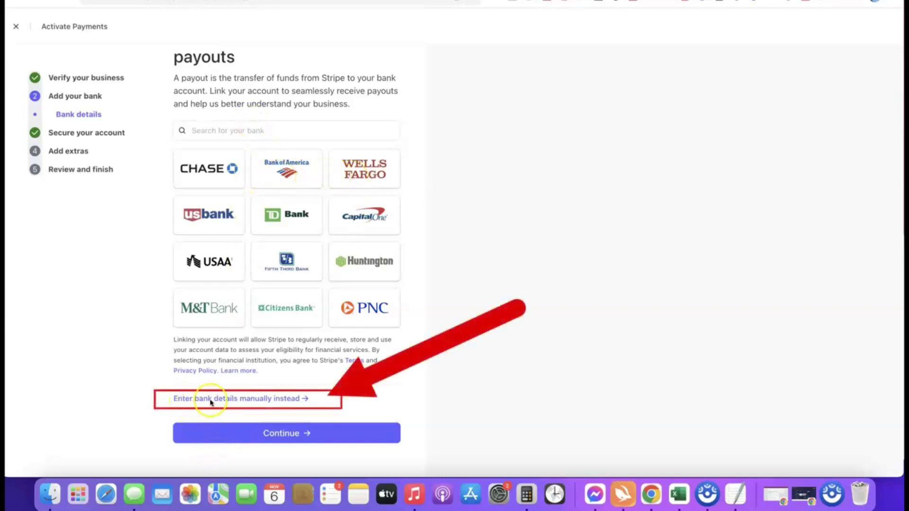
- Enter the bank details manually with the routing number and account number, save them and continue with the Bank of America payout account
{"action": "left_click", "coordinate": [266, 401]}
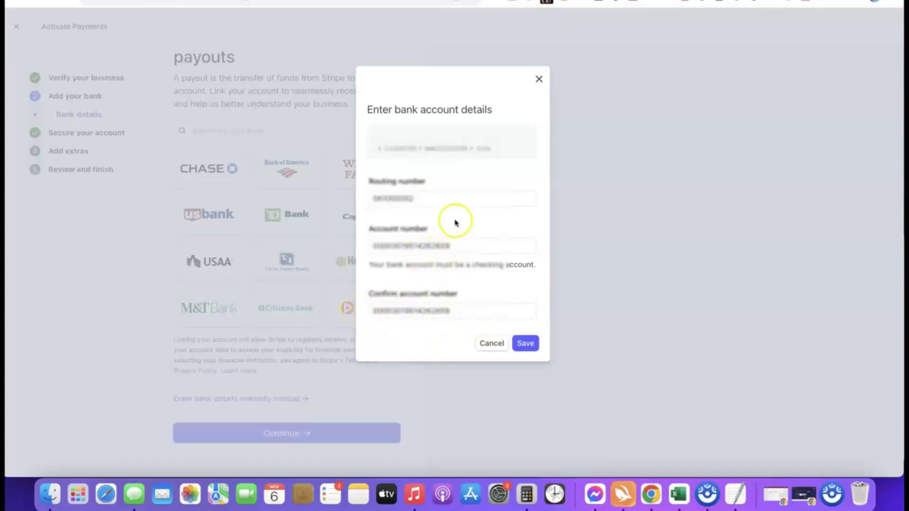
{"action": "left_click", "coordinate": [526, 344]}
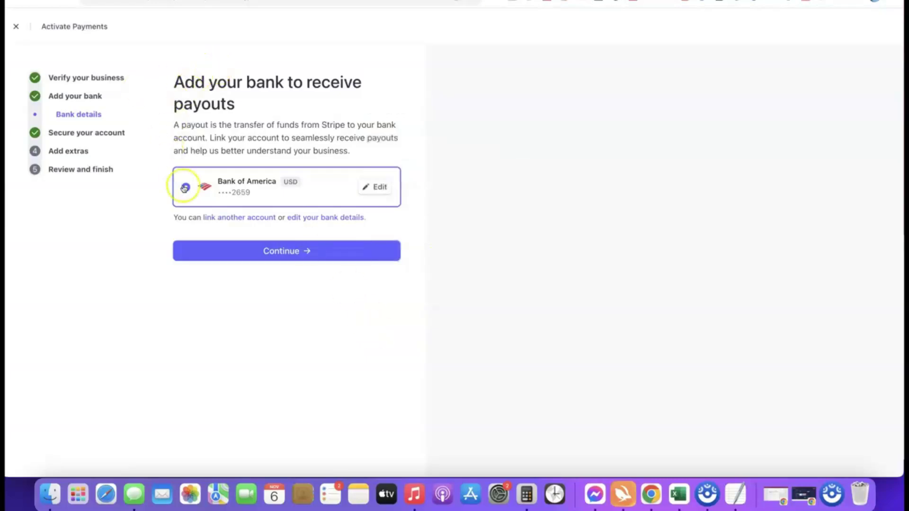
{"action": "left_click", "coordinate": [282, 253]}
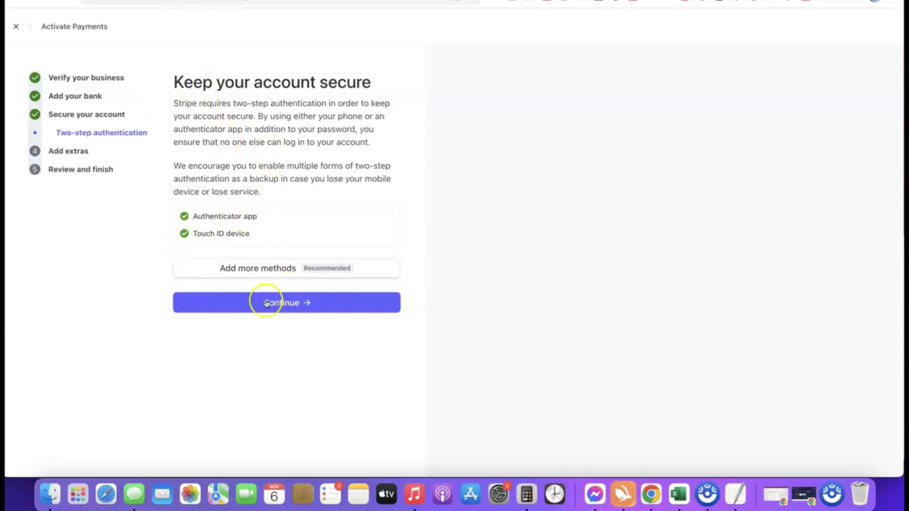
- Continue with the existing two-step authentication methods and skip the optional sales tax calculation and climate contribution extras
{"action": "left_click", "coordinate": [290, 305]}
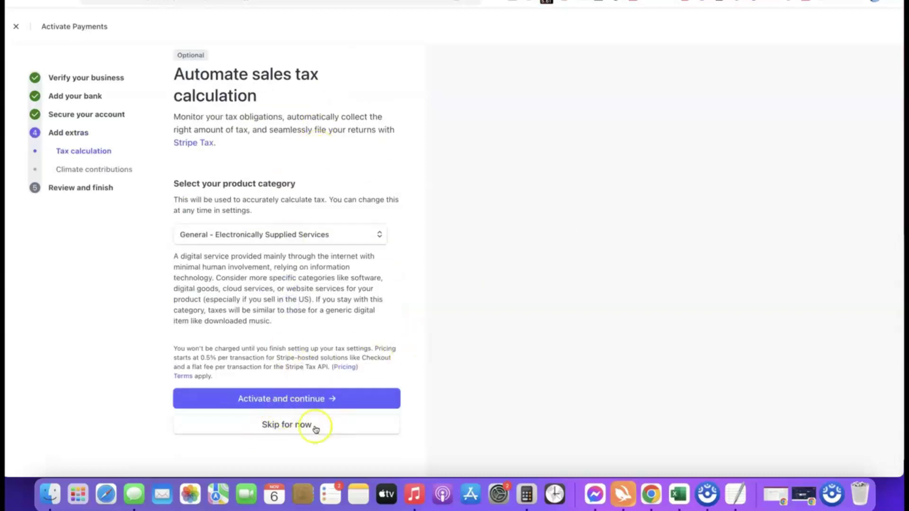
{"action": "left_click", "coordinate": [287, 429]}
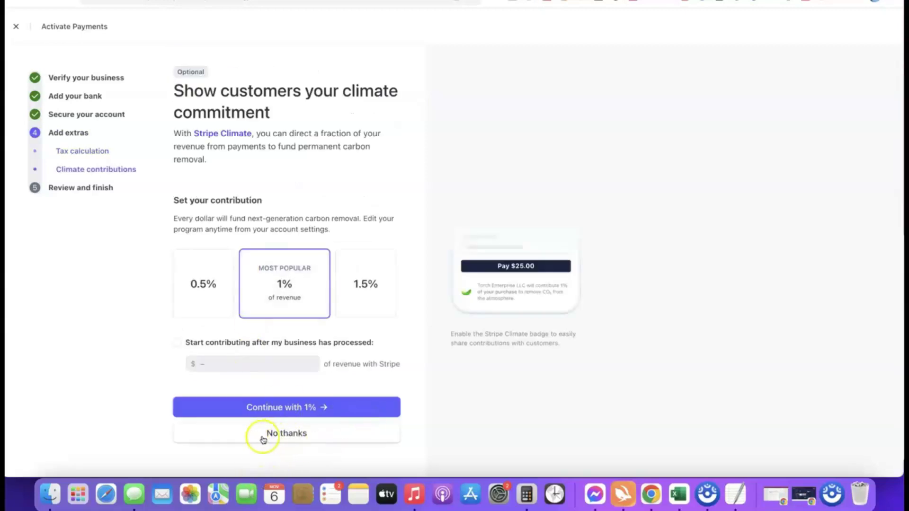
{"action": "left_click", "coordinate": [301, 433]}
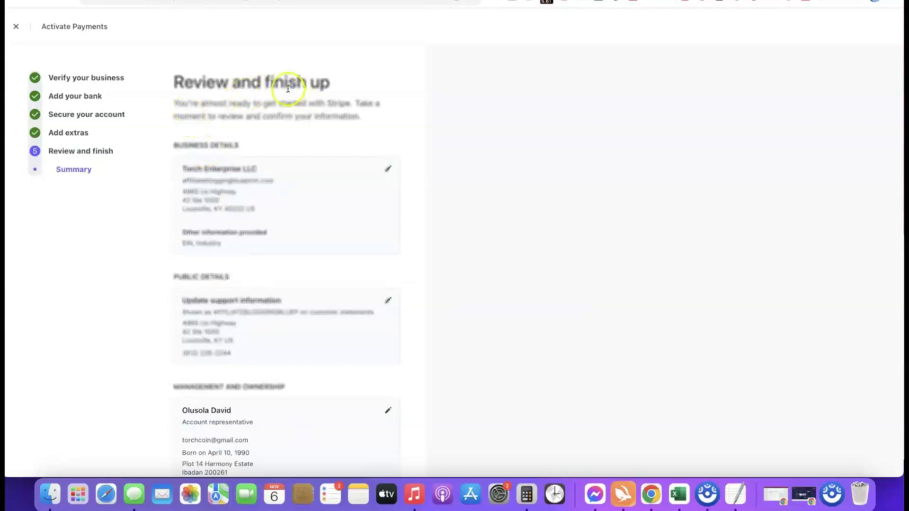
- Review the activation summary of business, public, ownership and payout details, and agree to and submit the application
{"action": "scroll", "coordinate": [260, 72], "scroll_direction": "down", "scroll_amount": 5}
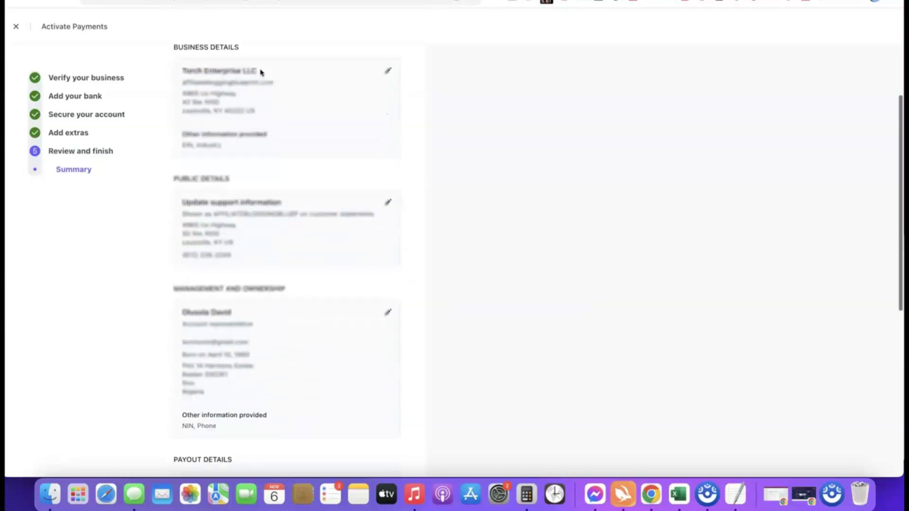
{"action": "scroll", "coordinate": [246, 69], "scroll_direction": "up", "scroll_amount": 2}
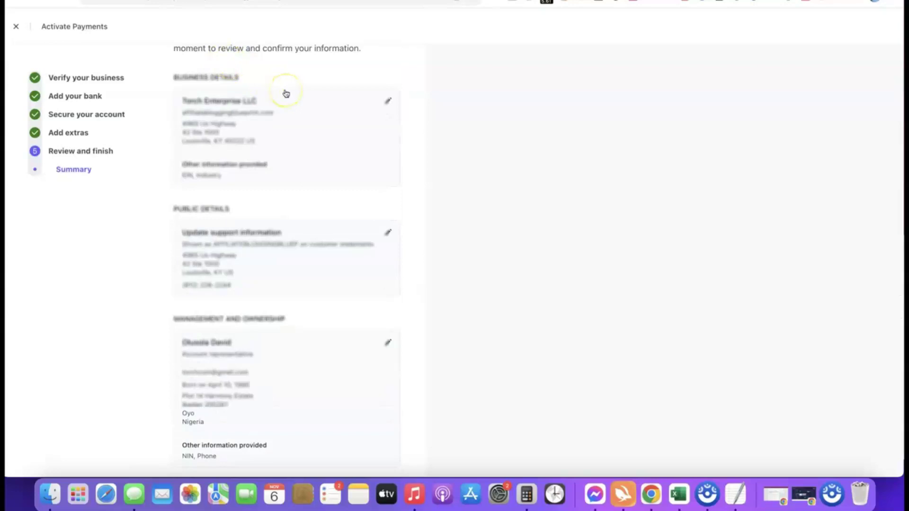
{"action": "scroll", "coordinate": [286, 93], "scroll_direction": "down", "scroll_amount": 10}
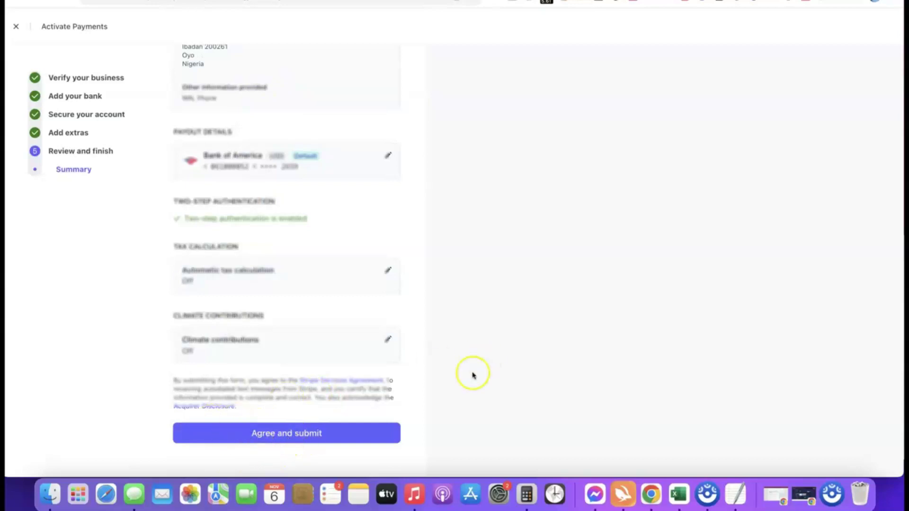
{"action": "left_click", "coordinate": [279, 431]}
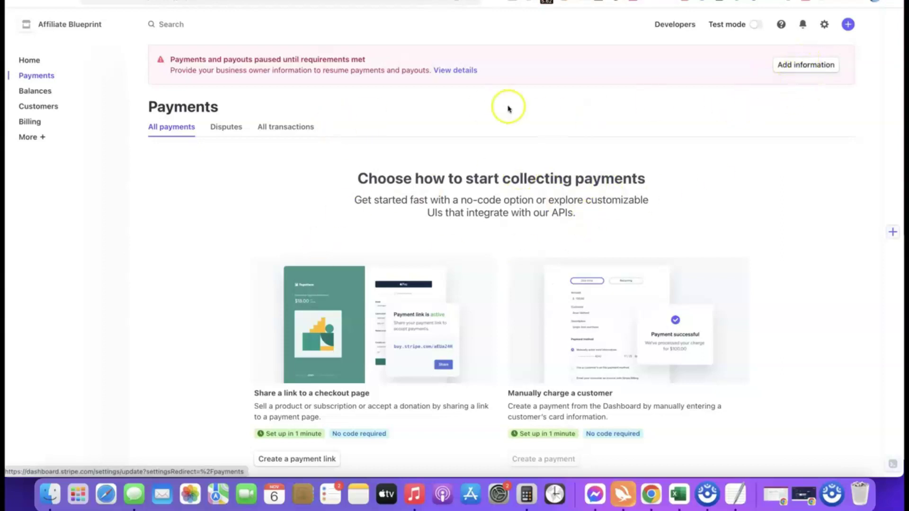
- Open the request for missing business owner information and start updating the account representative under Management and ownership
{"action": "left_click", "coordinate": [783, 64]}
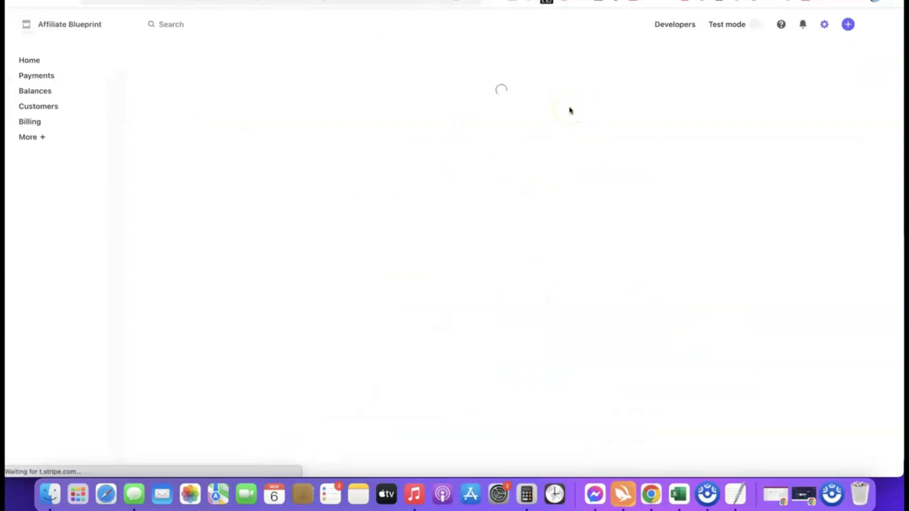
{"action": "scroll", "coordinate": [462, 126], "scroll_direction": "down", "scroll_amount": 2}
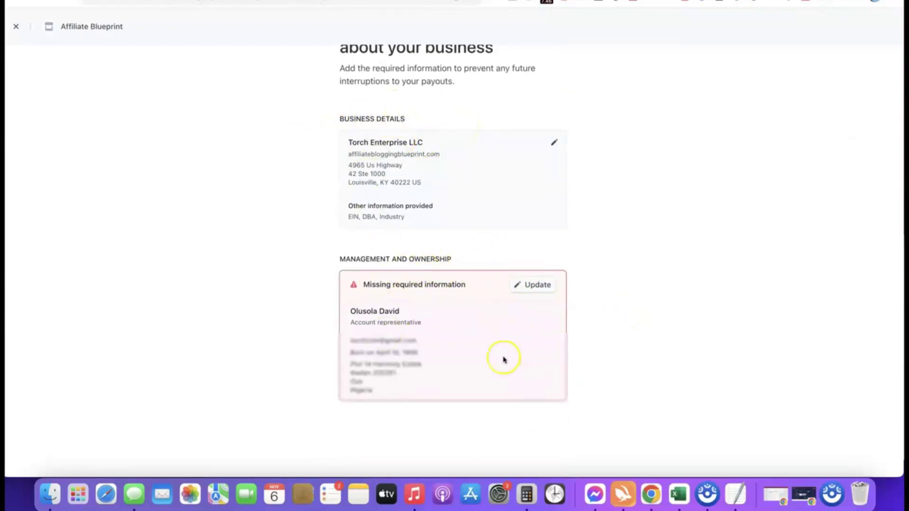
{"action": "scroll", "coordinate": [662, 270], "scroll_direction": "down", "scroll_amount": 1}
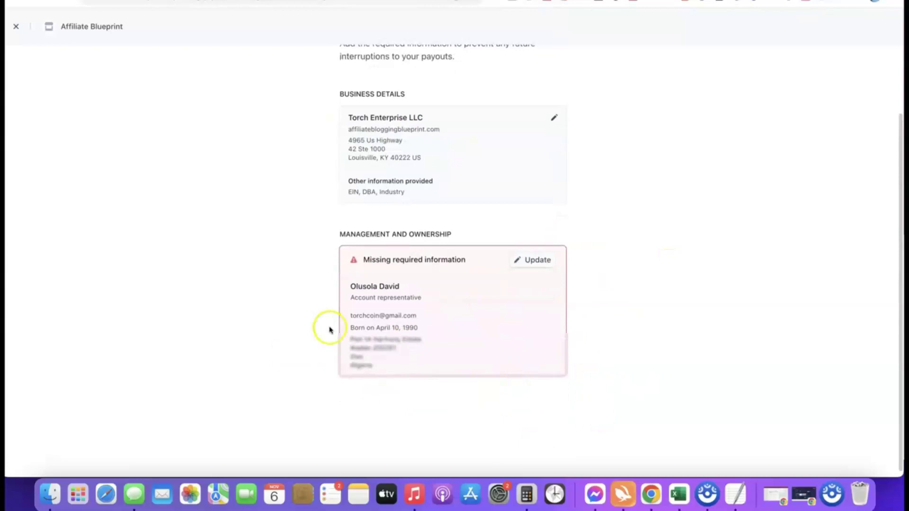
{"action": "left_click", "coordinate": [534, 259]}
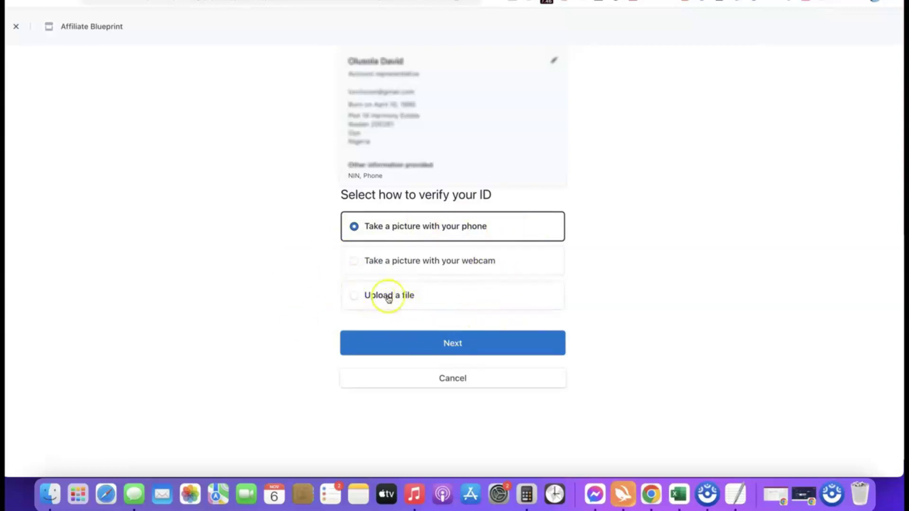
- Choose to verify the ID by uploading a file, with Driver's license as the identification type
{"action": "left_click", "coordinate": [361, 296]}
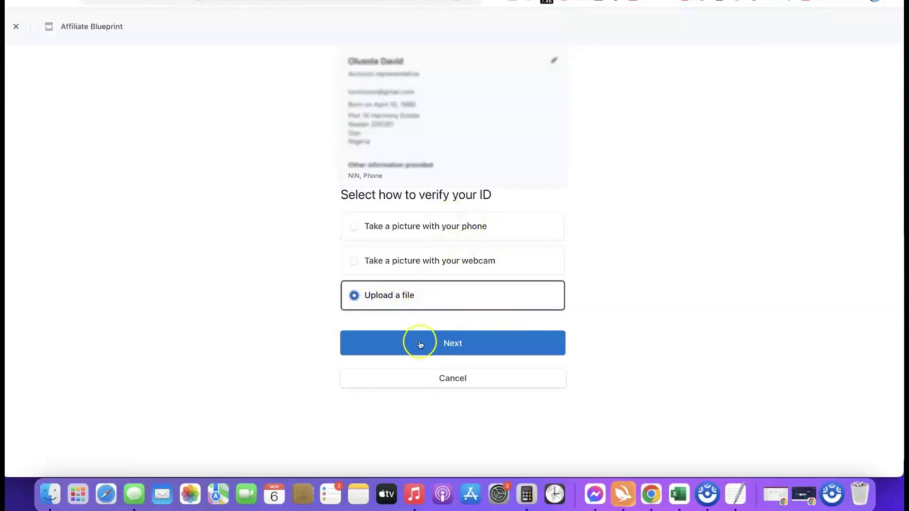
{"action": "left_click", "coordinate": [445, 347]}
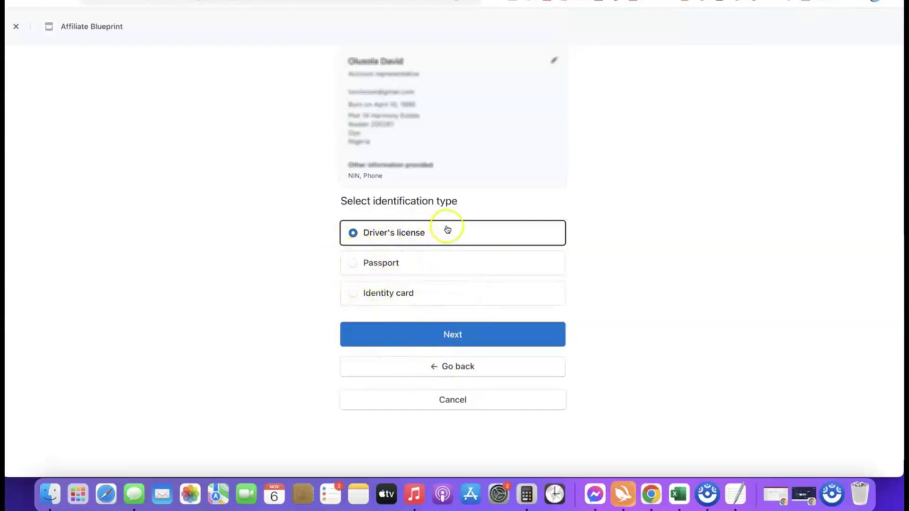
{"action": "left_click", "coordinate": [454, 335]}
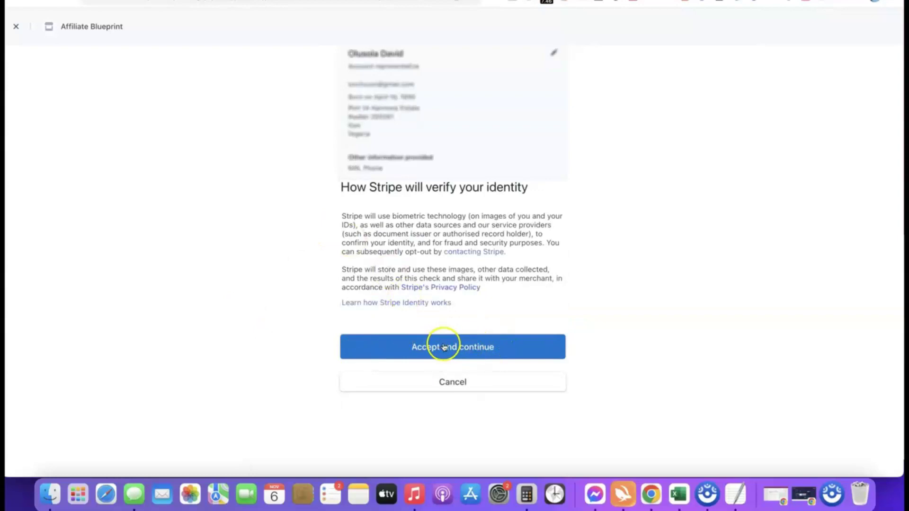
- Accept the identity verification terms and upload the image for the front of the identity document
{"action": "left_click", "coordinate": [444, 347]}
{"action": "left_click", "coordinate": [634, 340]}
{"action": "left_click", "coordinate": [446, 355]}
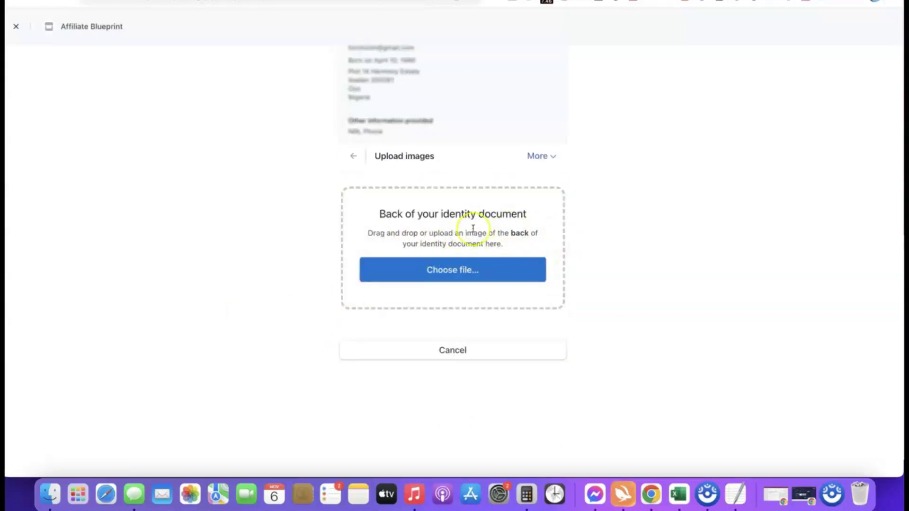
- Upload drivers_license_back.jpg as the back of the identity document, continue anyway with that image, and go to the dashboard
{"action": "left_click", "coordinate": [456, 272]}
{"action": "key", "text": "super+f"}
{"action": "type", "text": "drivers"}
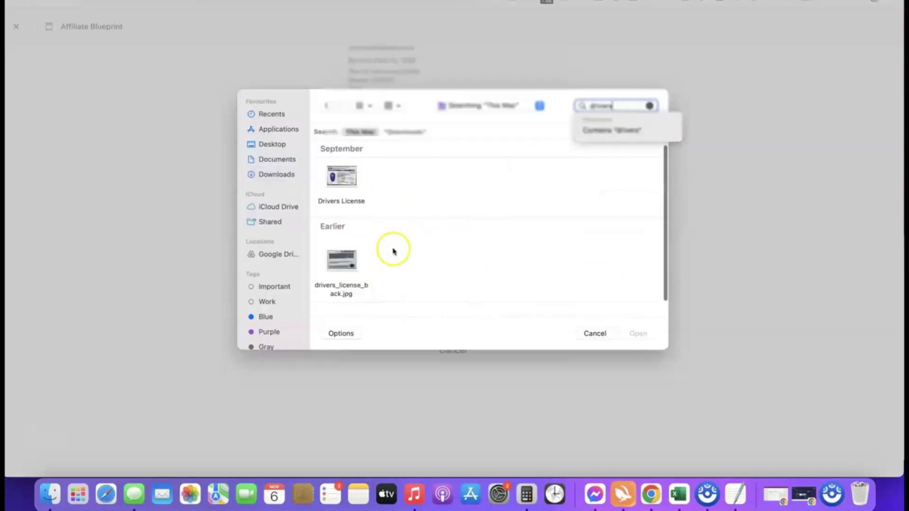
{"action": "left_click", "coordinate": [339, 265]}
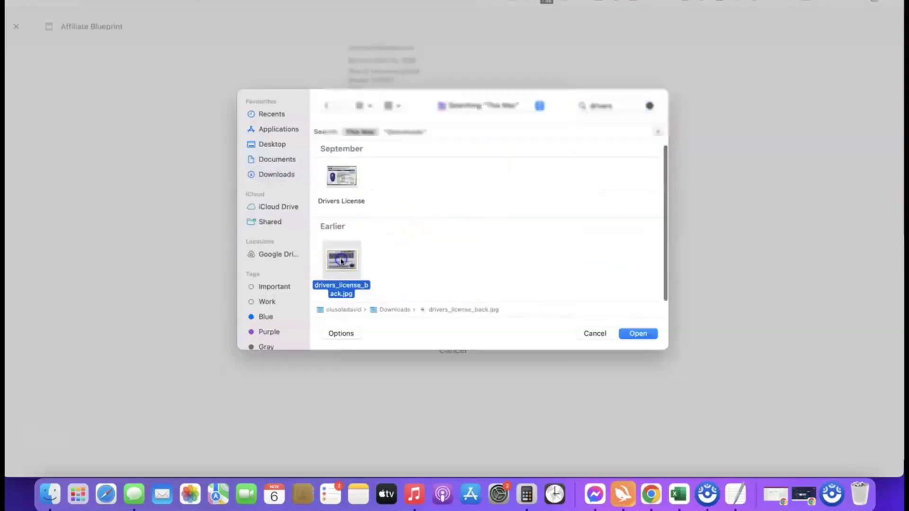
{"action": "left_click", "coordinate": [638, 334]}
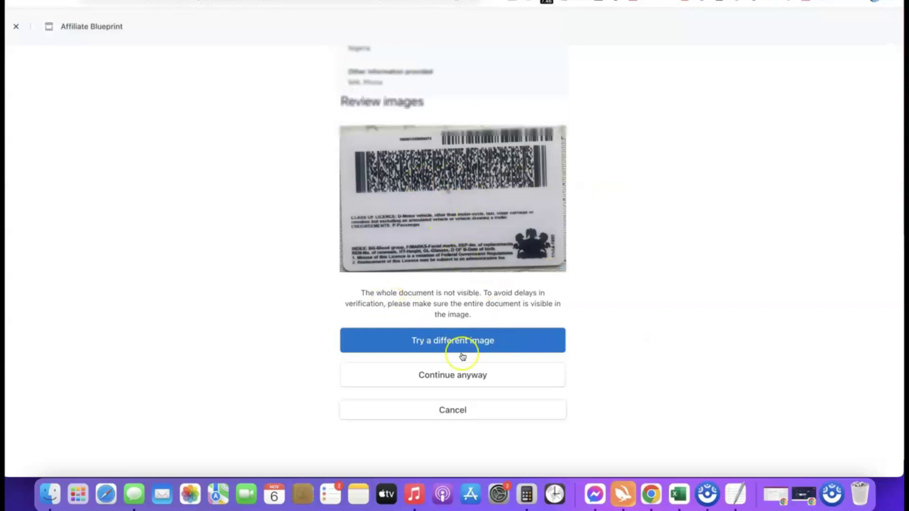
{"action": "left_click", "coordinate": [448, 375]}
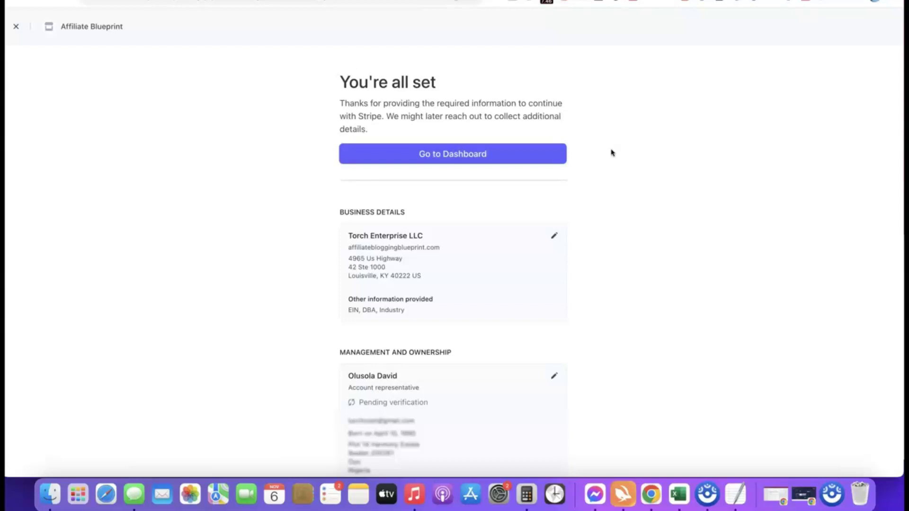
{"action": "left_click", "coordinate": [452, 154]}
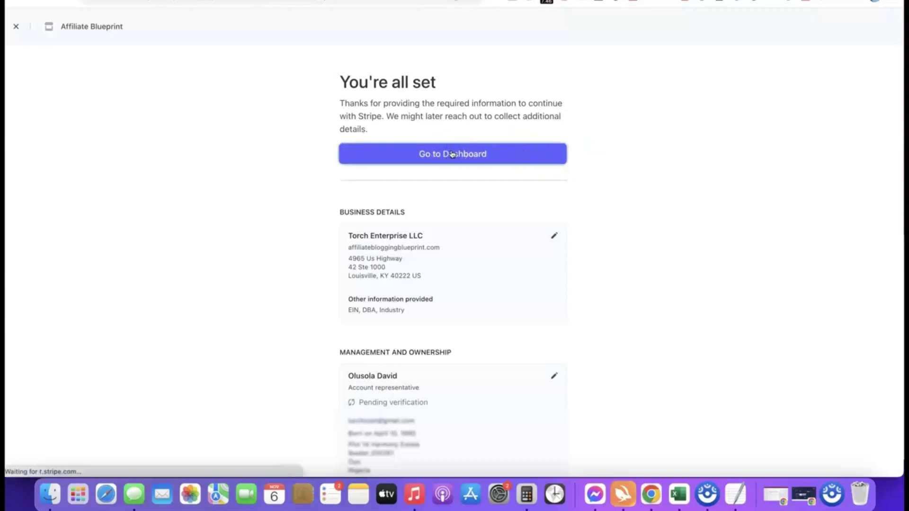